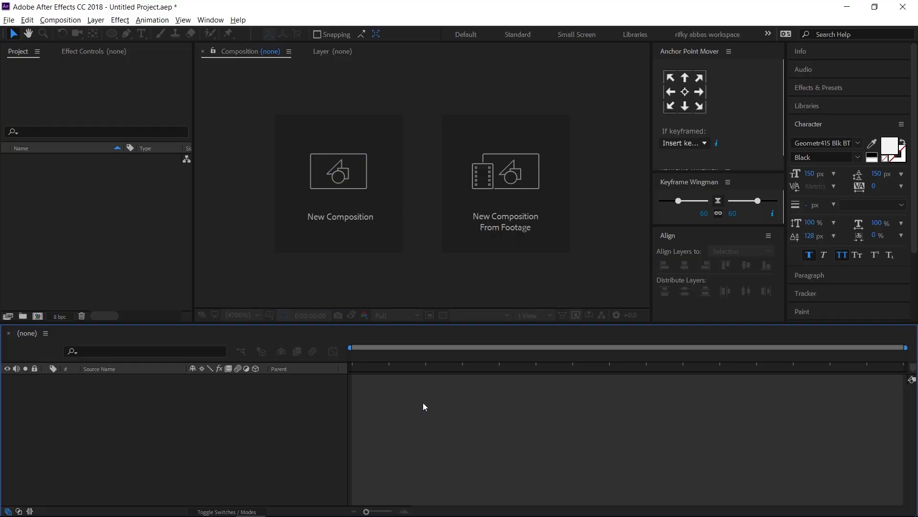
Create a 1920×1080, 30 fps, 5-second composition named 'main', then start a new solid.
key(ctrl+n)
text(main)
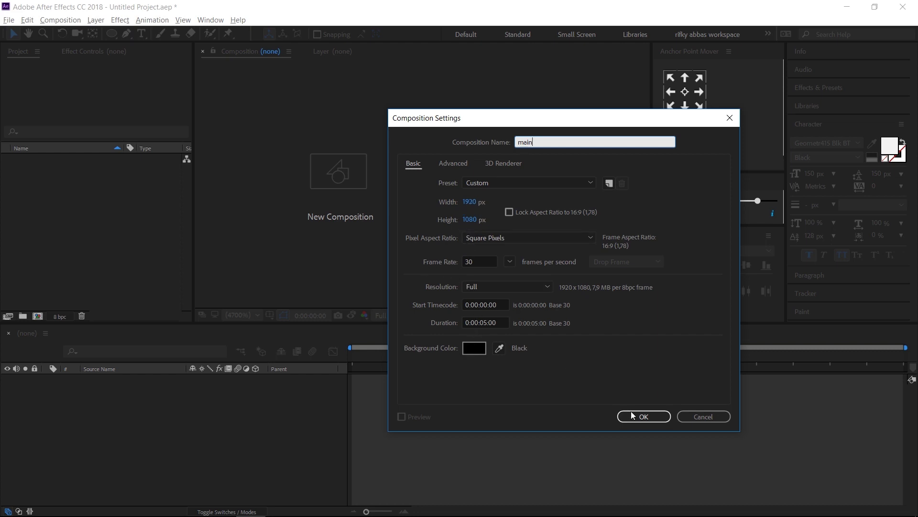
click(641, 419)
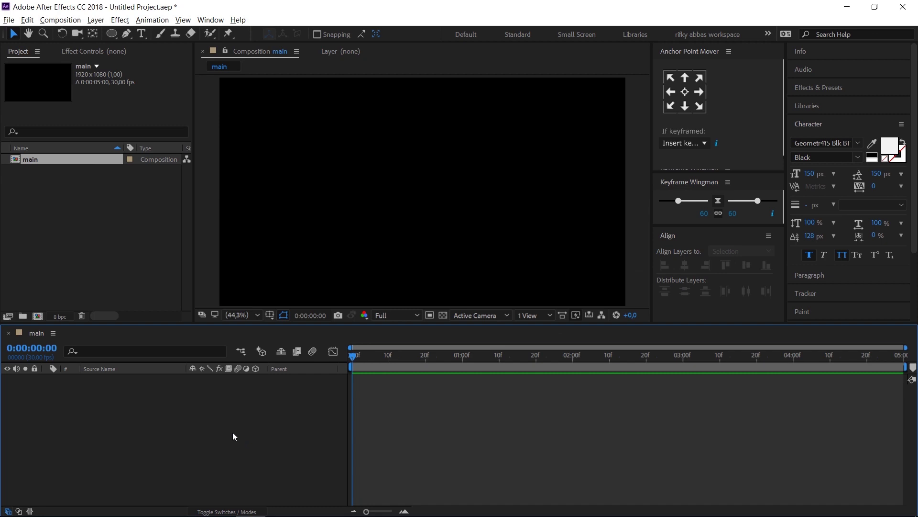
key(ctrl+y)
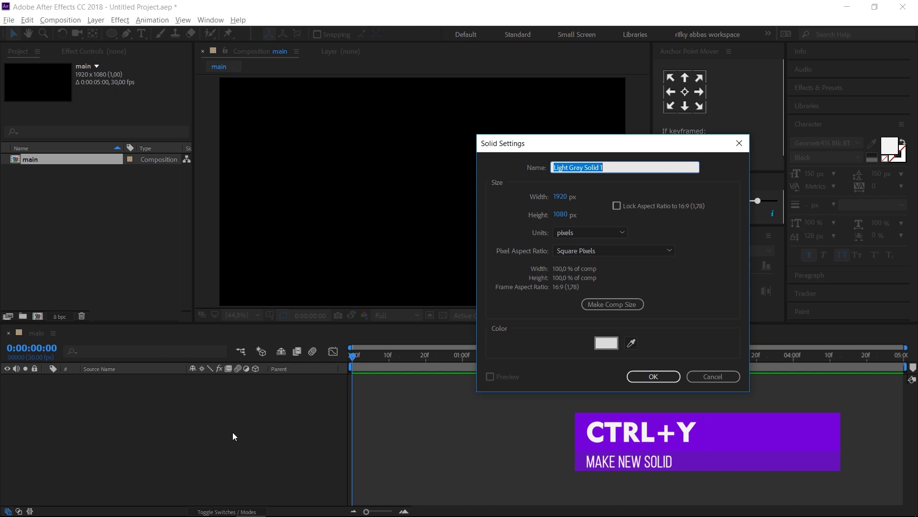
Add a full-frame solid named 'ground' coloured light grey DEDEDE.
text(ground)
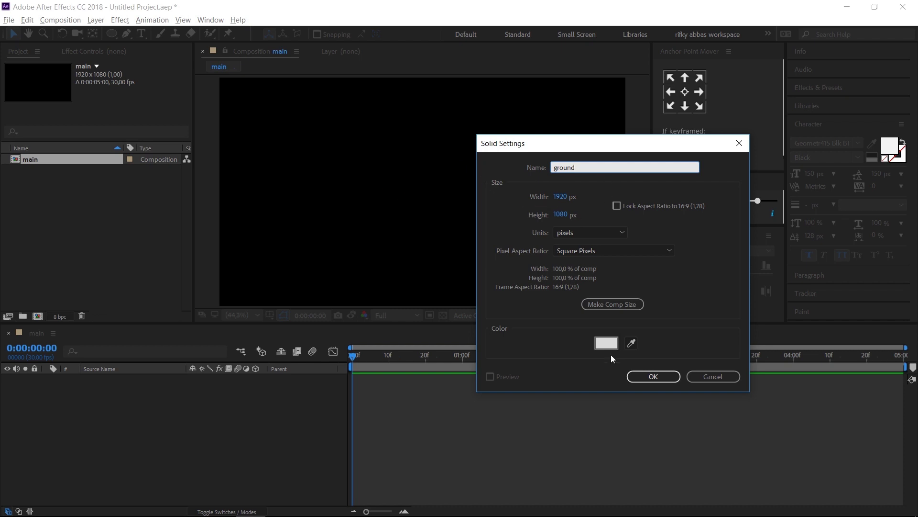
click(595, 344)
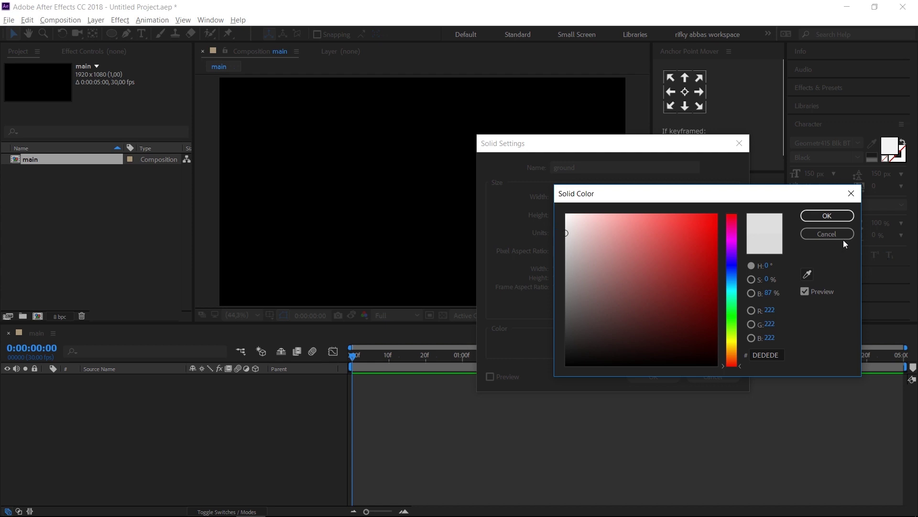
click(827, 215)
click(652, 376)
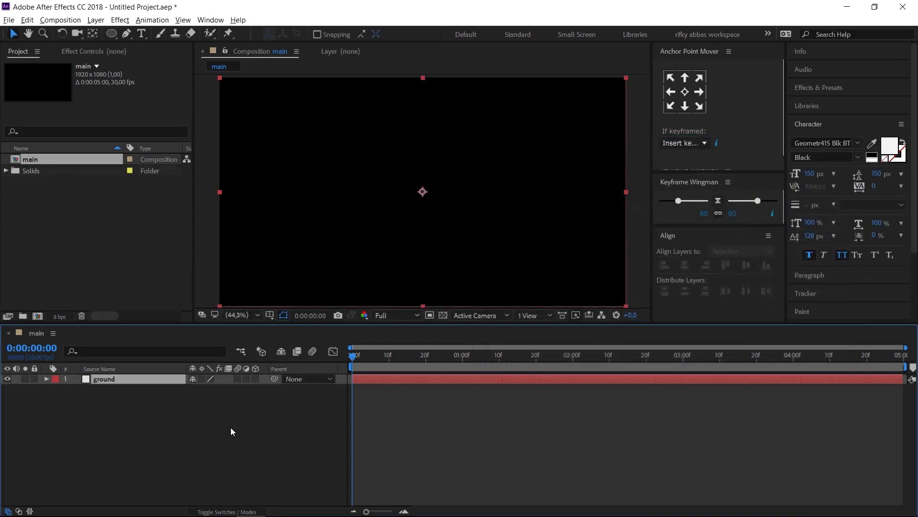
click(222, 442)
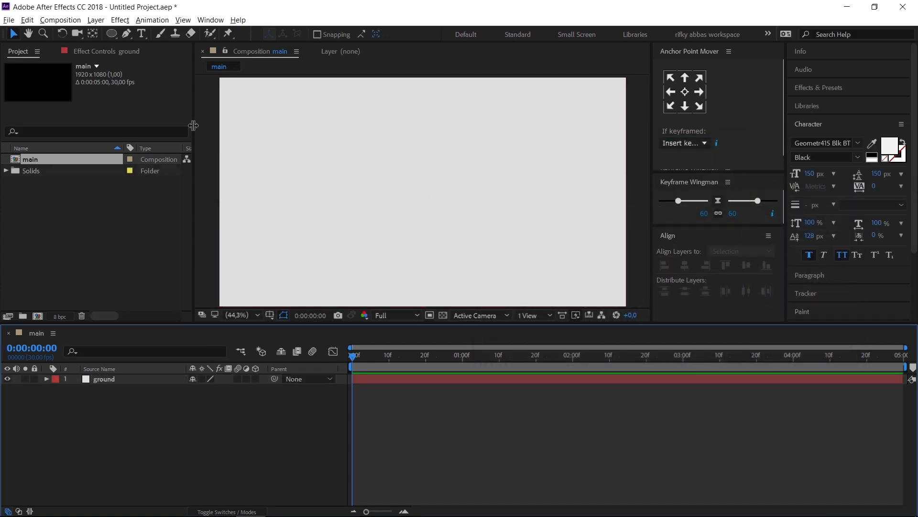
Add a text layer reading PEMUDA SETEMPAT and centre it horizontally and vertically.
click(141, 37)
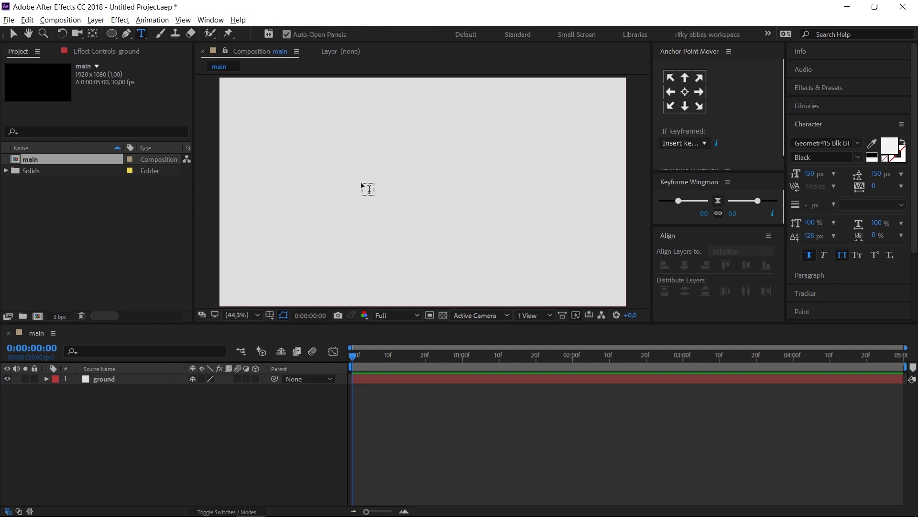
click(363, 158)
text(pemuda)
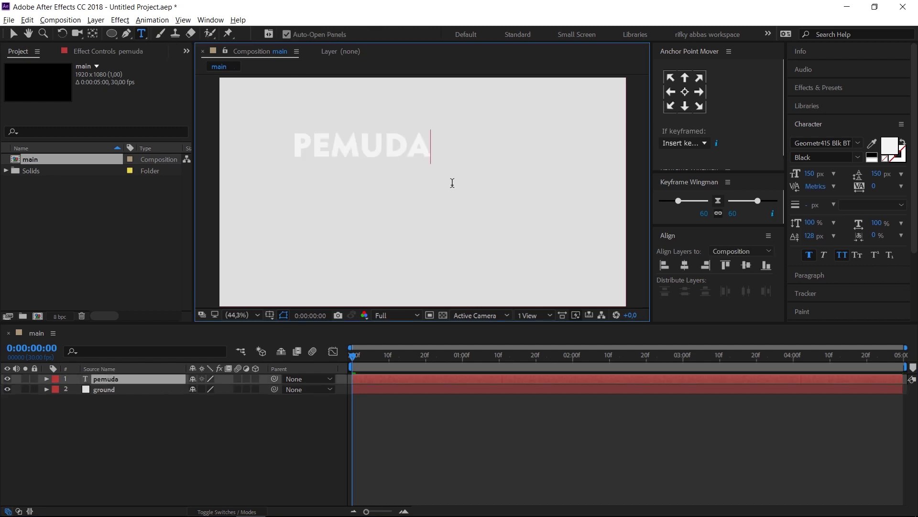
text(setempat)
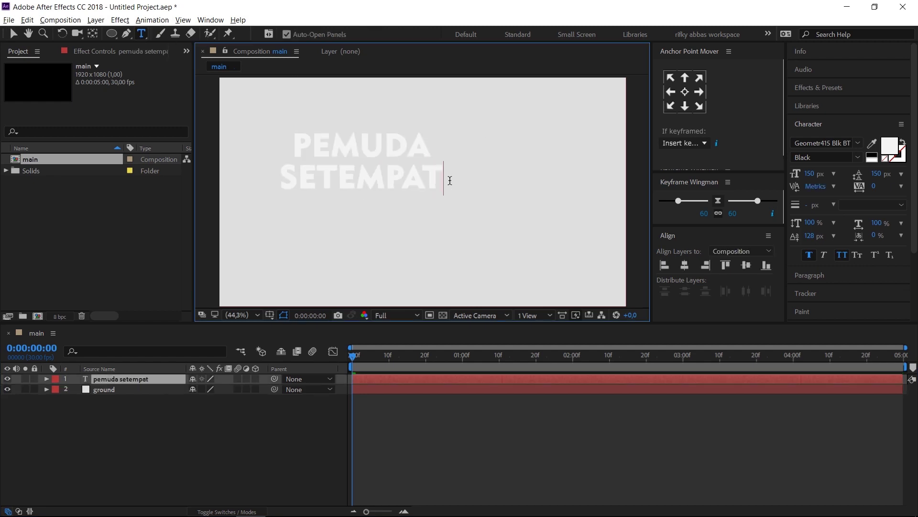
click(14, 33)
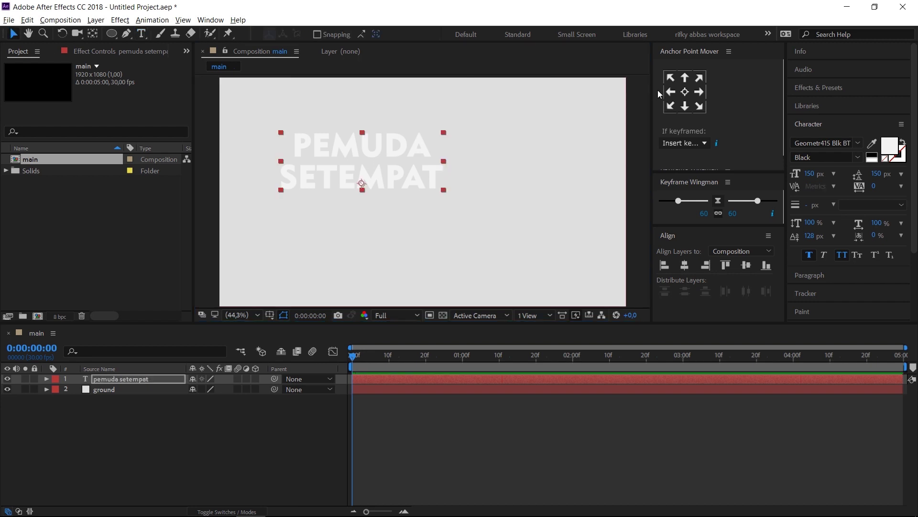
click(685, 266)
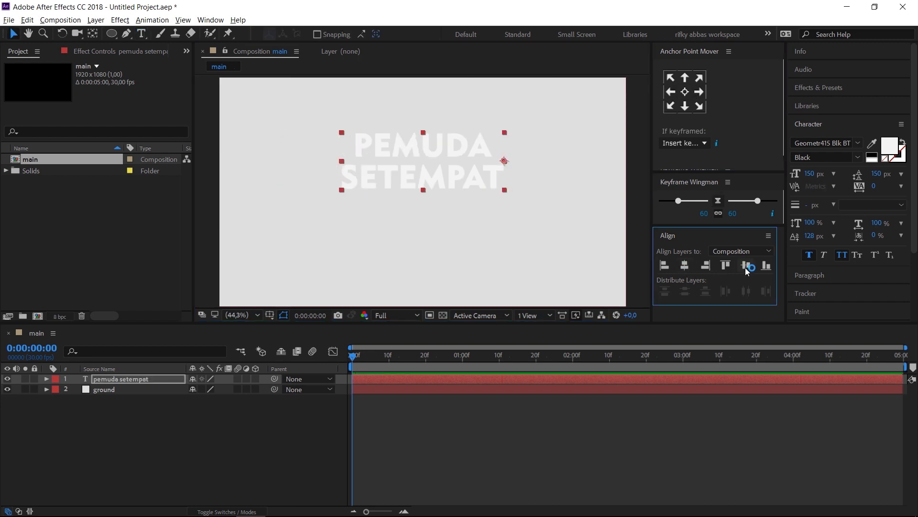
click(746, 266)
click(223, 427)
Make the text and ground layers 3D, then select ground's rotation properties.
drag(127, 426, 87, 353)
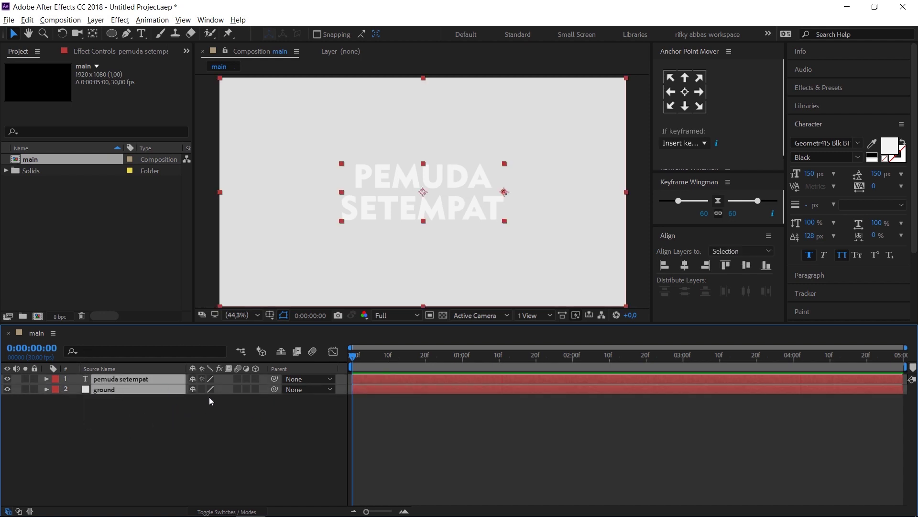
click(257, 379)
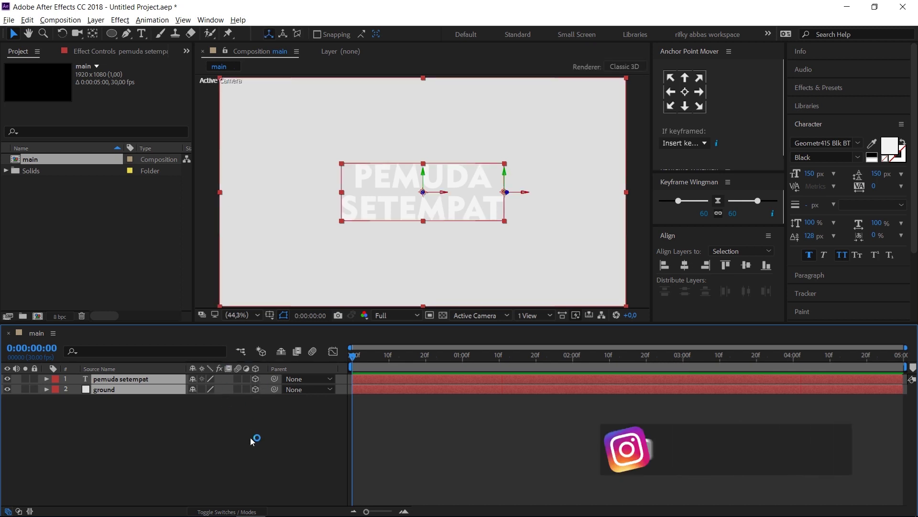
click(223, 511)
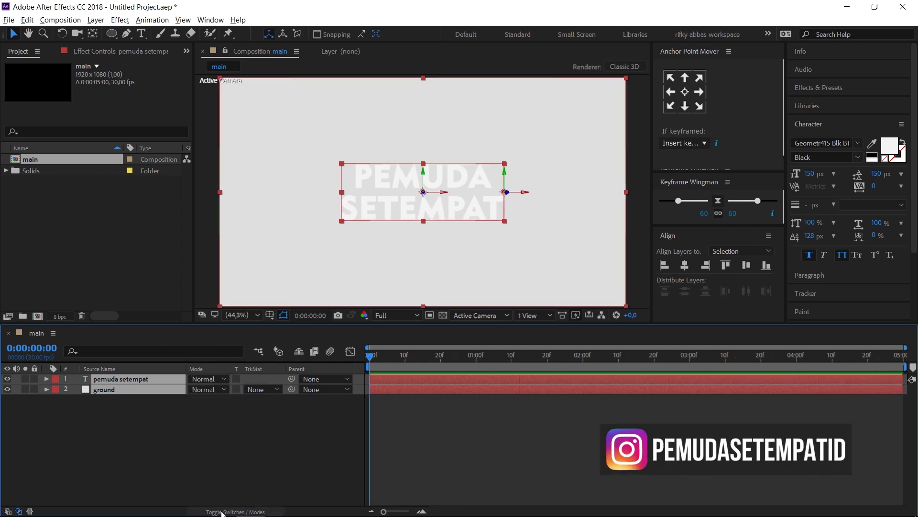
click(223, 512)
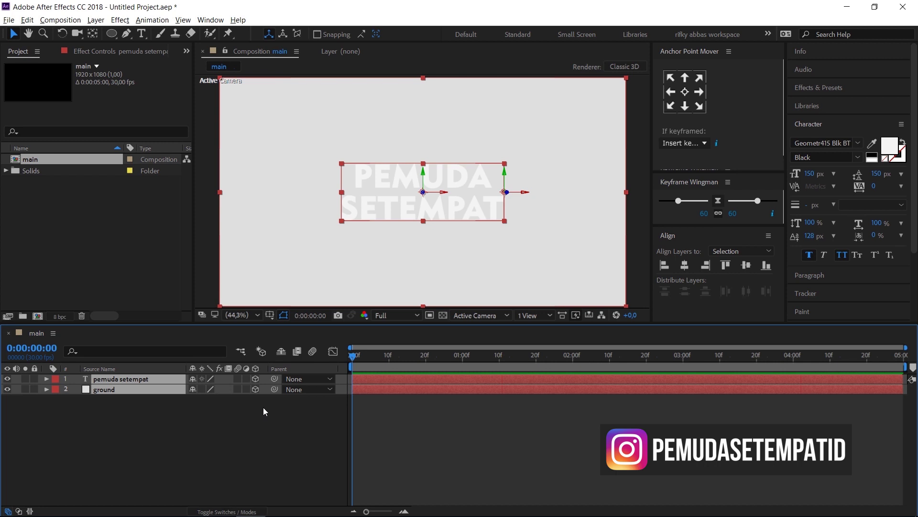
click(235, 426)
click(120, 391)
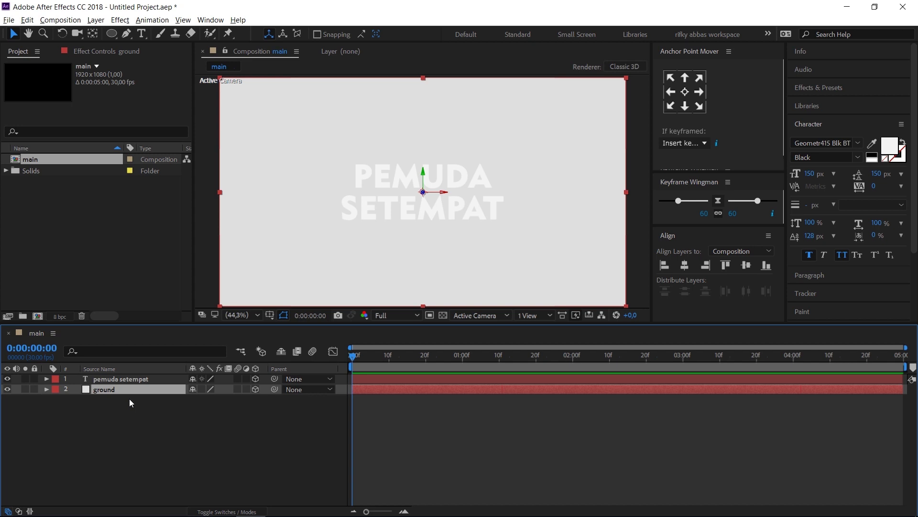
key(r)
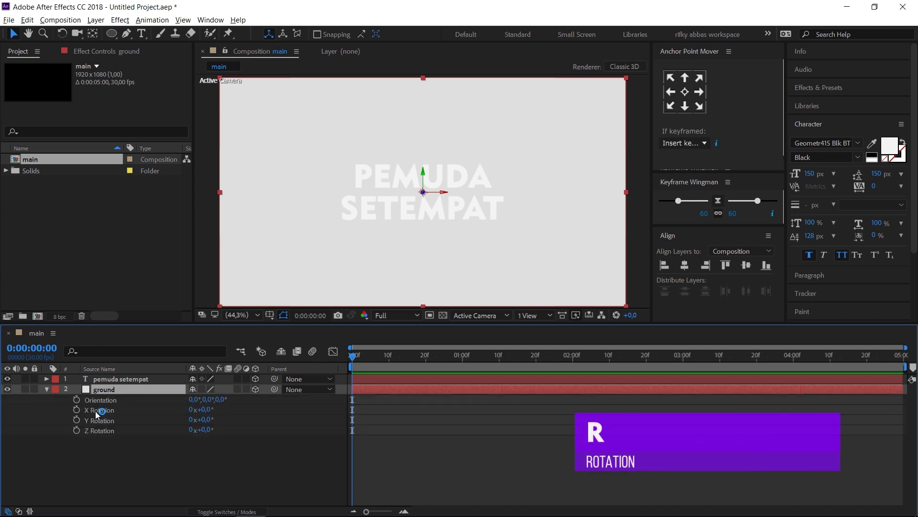
Rotate ground -90° on X, lower it to 960,777,0, and scale it to 500%.
click(209, 410)
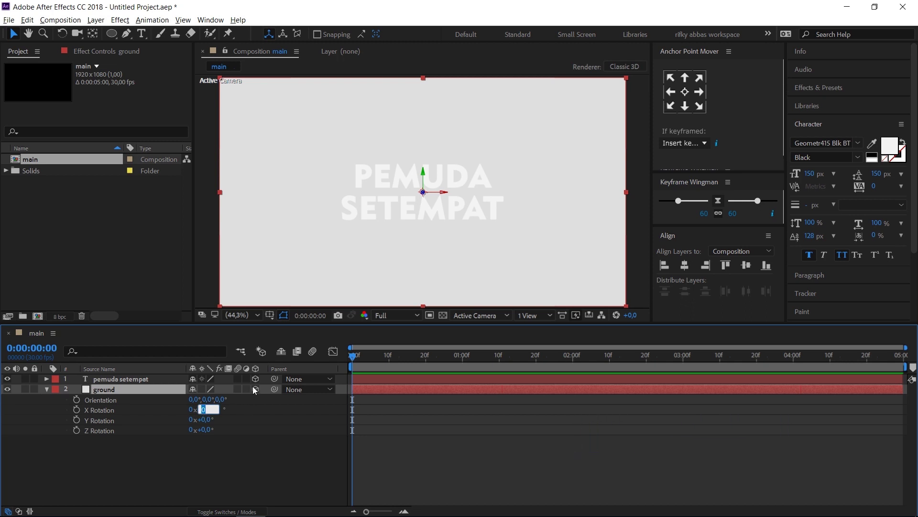
text(-90)
key(Return)
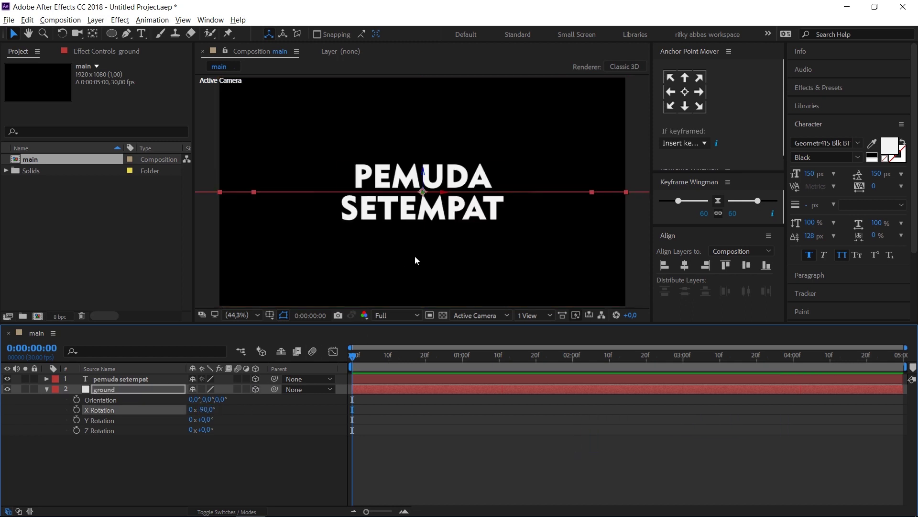
key(p)
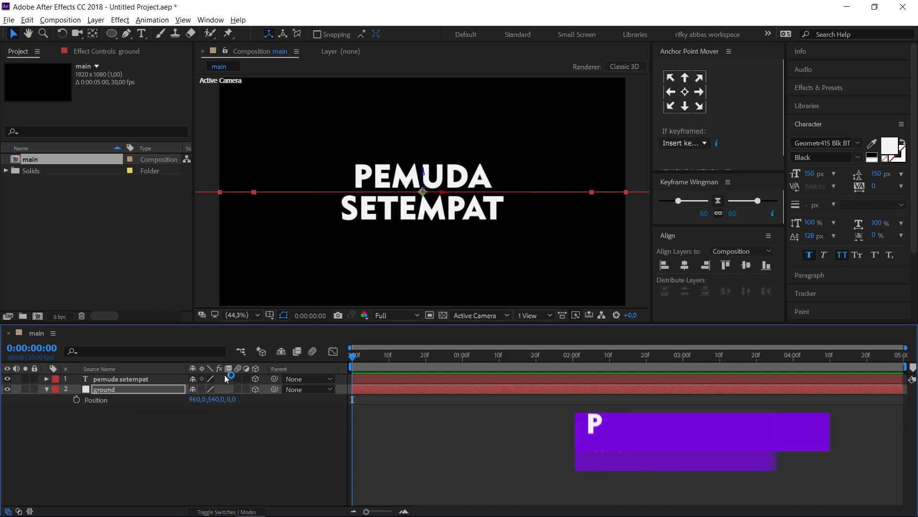
drag(213, 399, 358, 395)
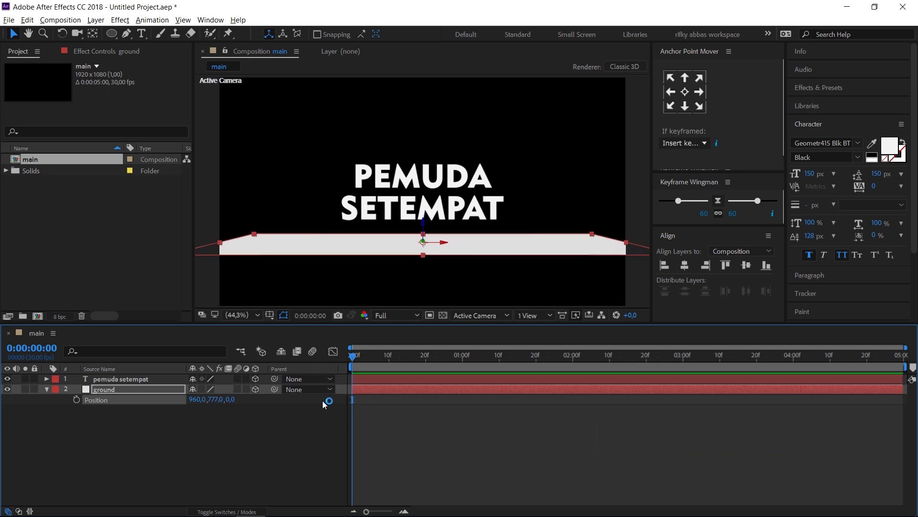
key(s)
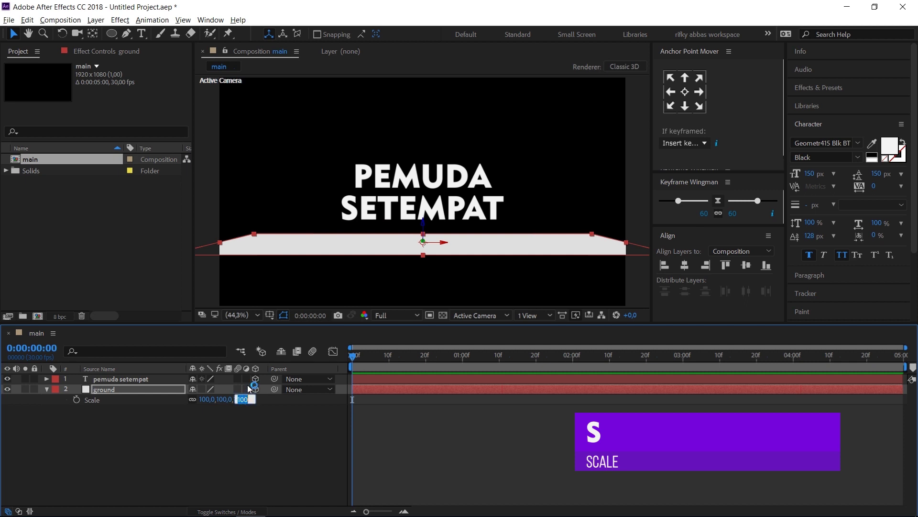
text(500)
key(Return)
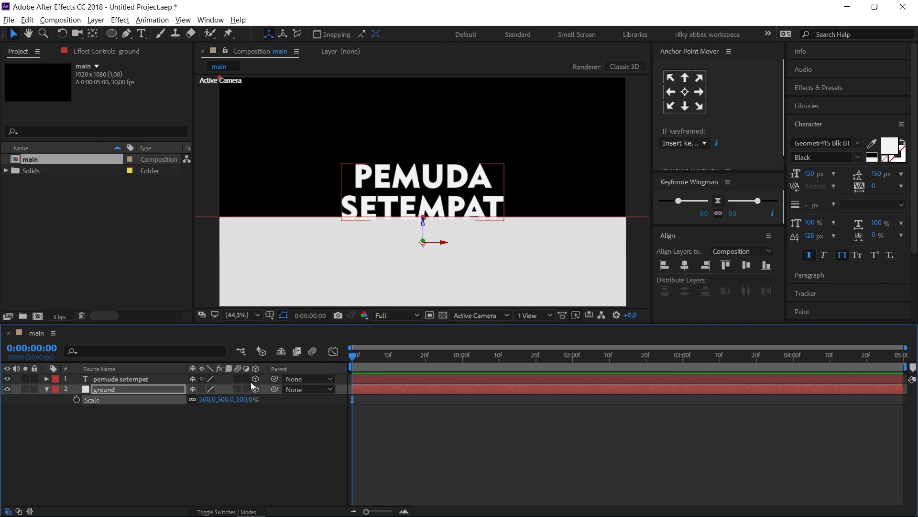
click(243, 446)
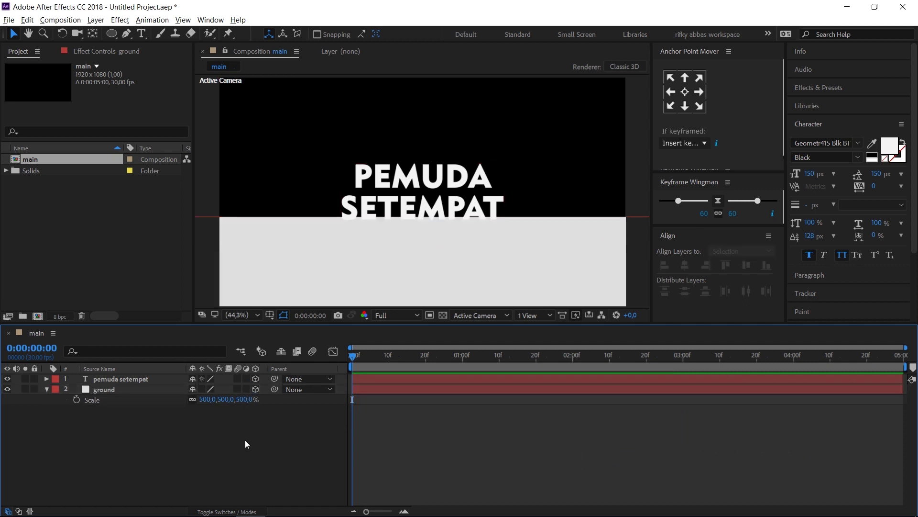
Add a Point light with Casts Shadows enabled.
right_click(212, 440)
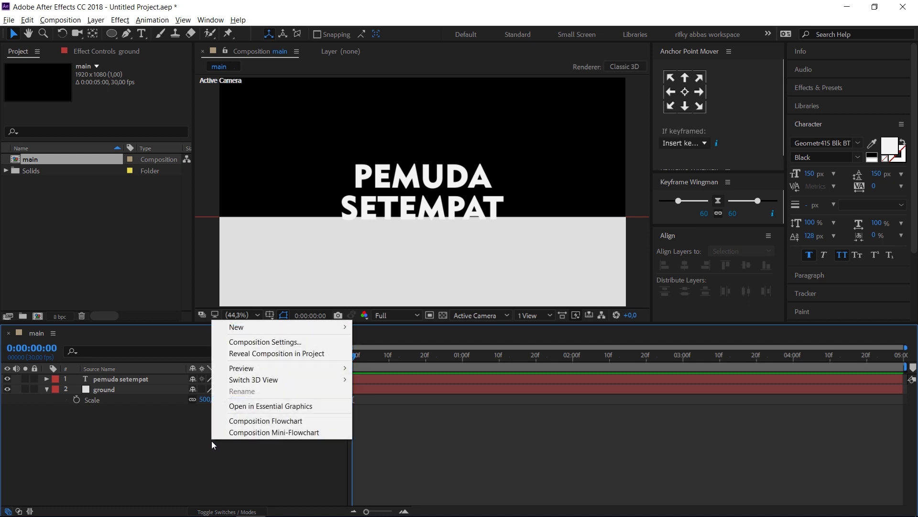
mouse_move(281, 327)
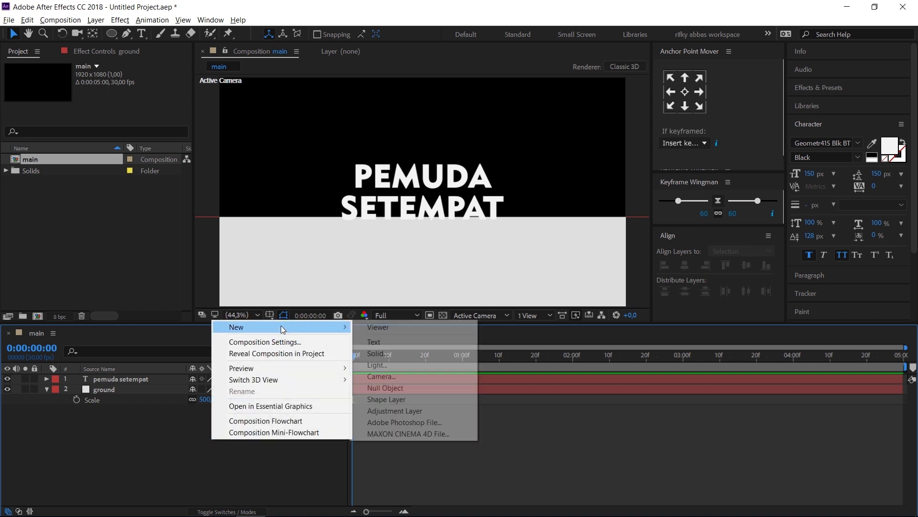
click(381, 366)
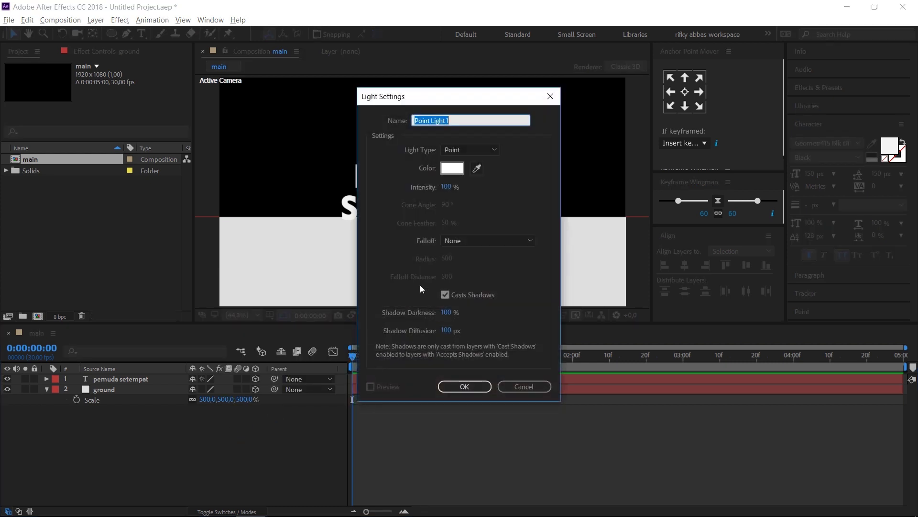
click(466, 152)
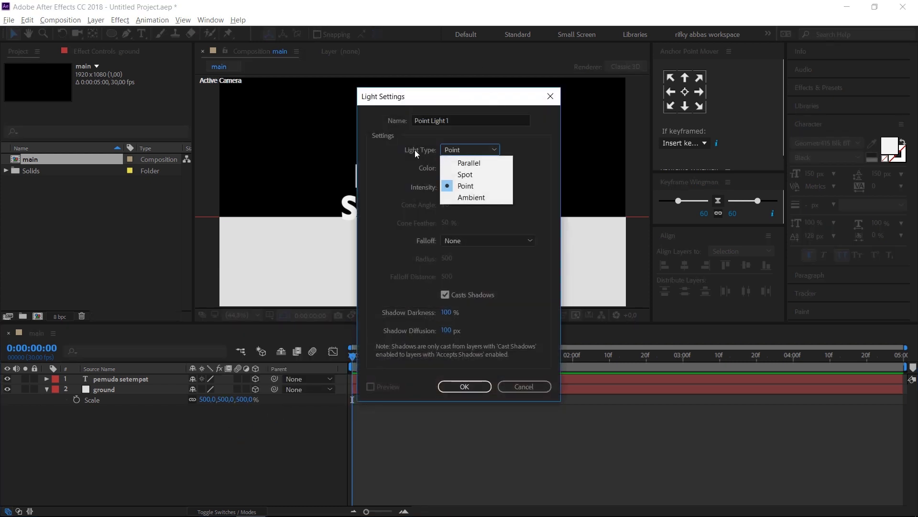
click(475, 188)
click(445, 295)
click(445, 295)
click(445, 295)
click(446, 295)
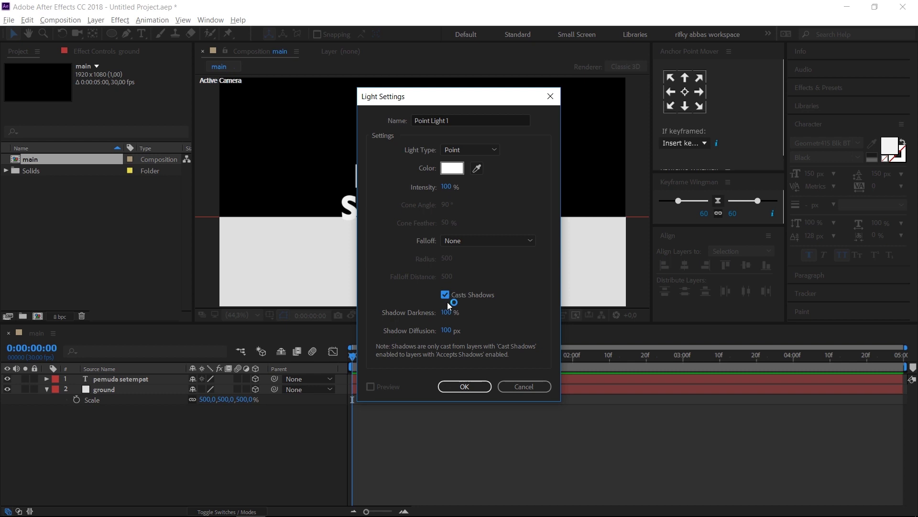
click(470, 388)
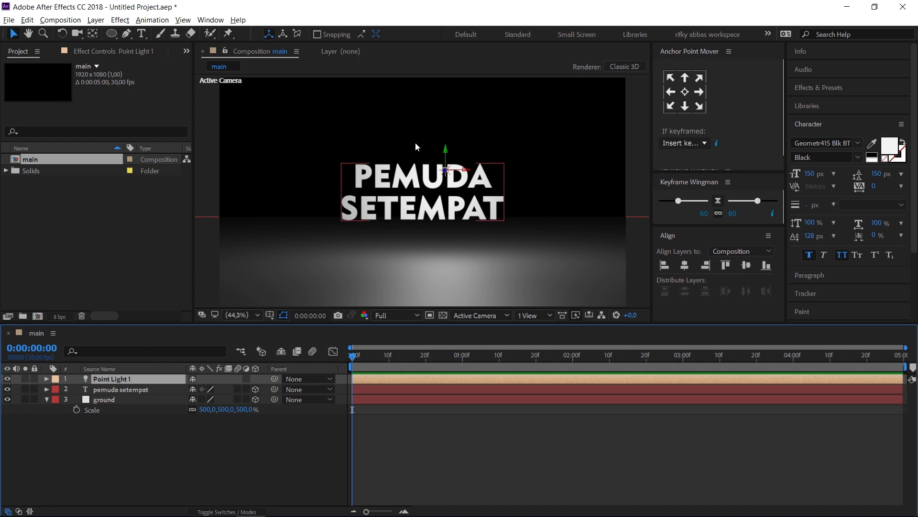
In Custom View 1, move Point Light 1 up to sit just above the text.
click(483, 315)
click(485, 415)
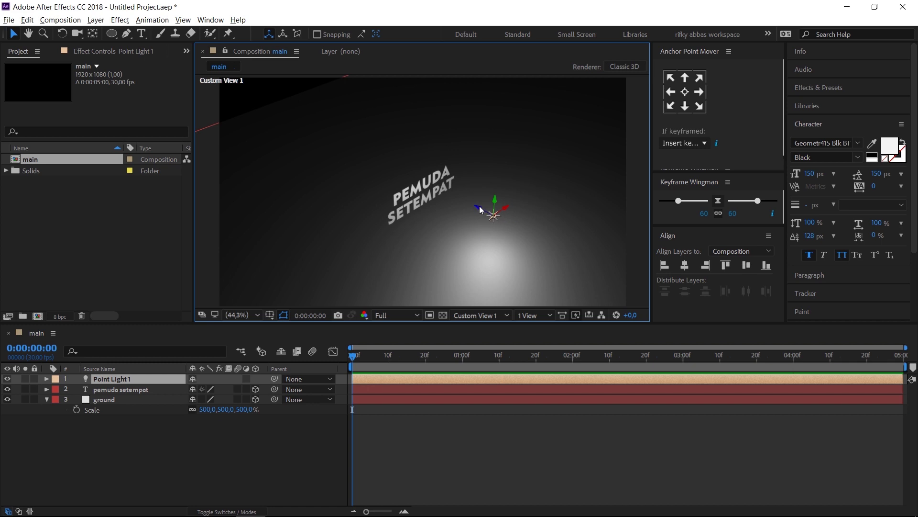
drag(481, 212, 286, 139)
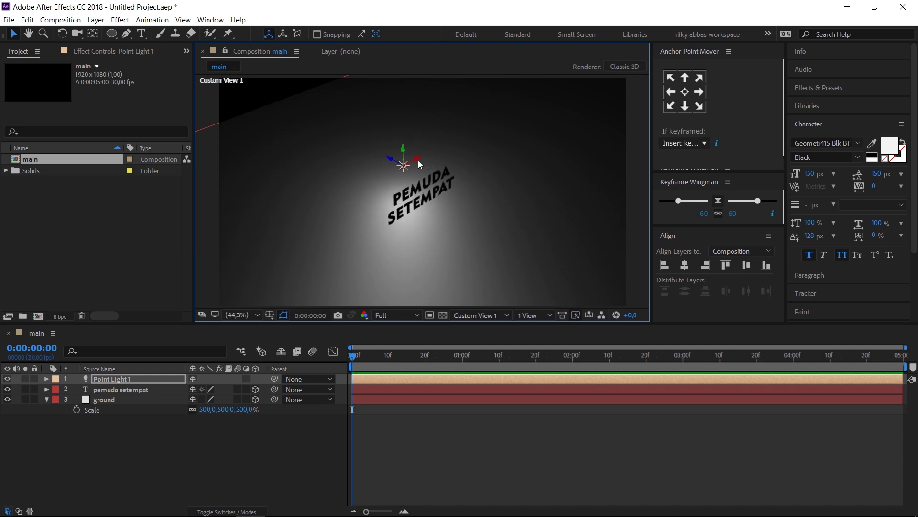
drag(417, 161, 414, 163)
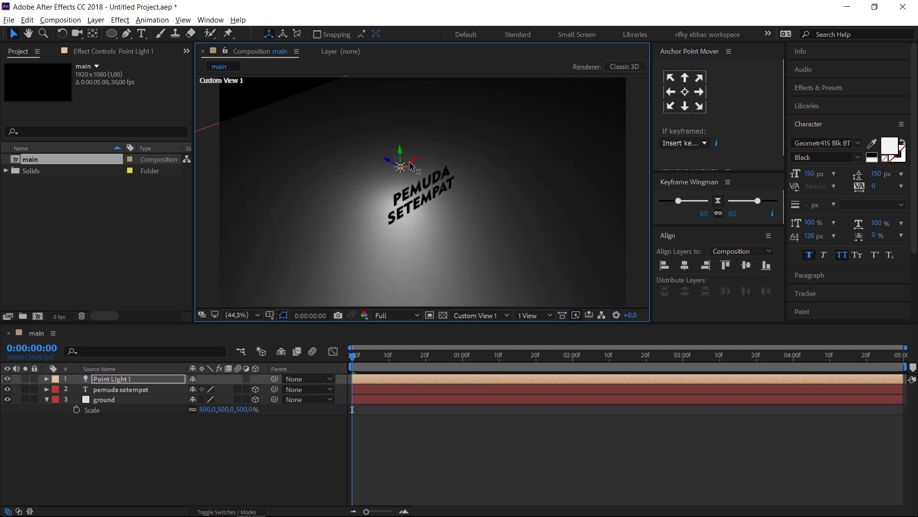
click(46, 380)
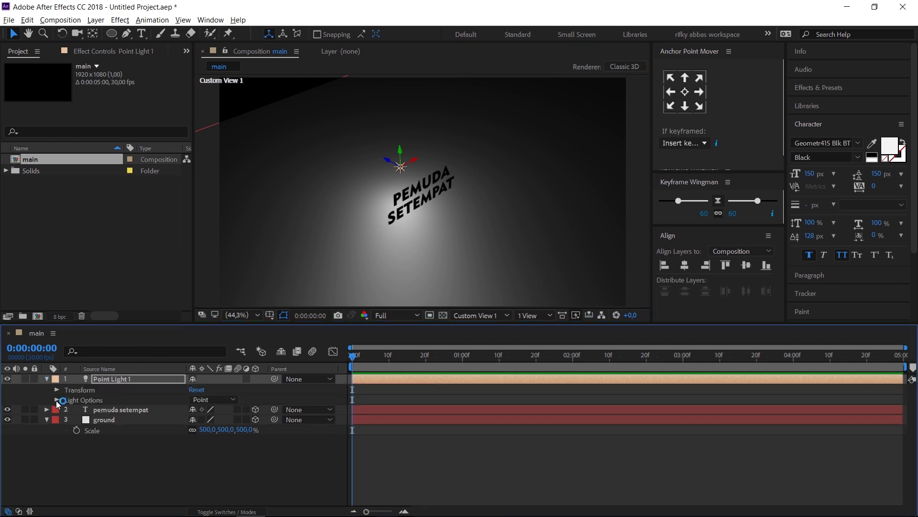
Expand Point Light 1's Light Options and the text layer's Material Options.
click(57, 399)
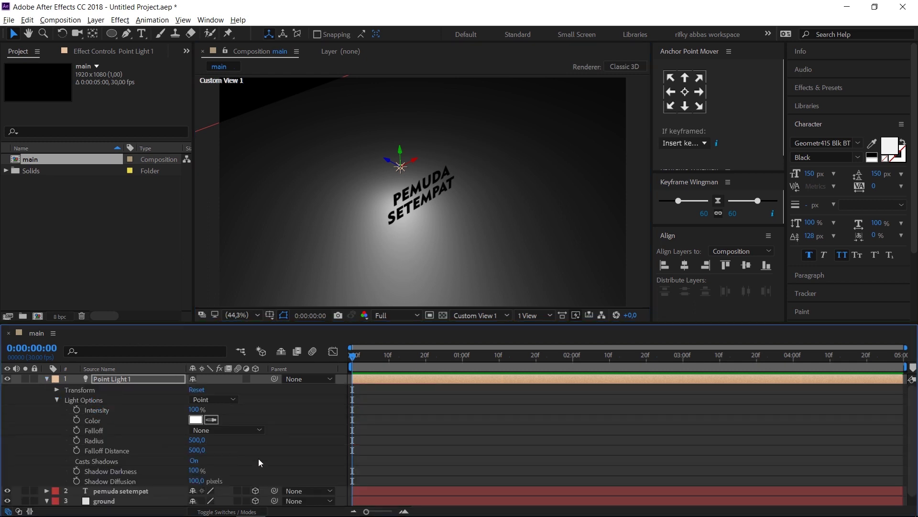
scroll(258, 458, down, 1)
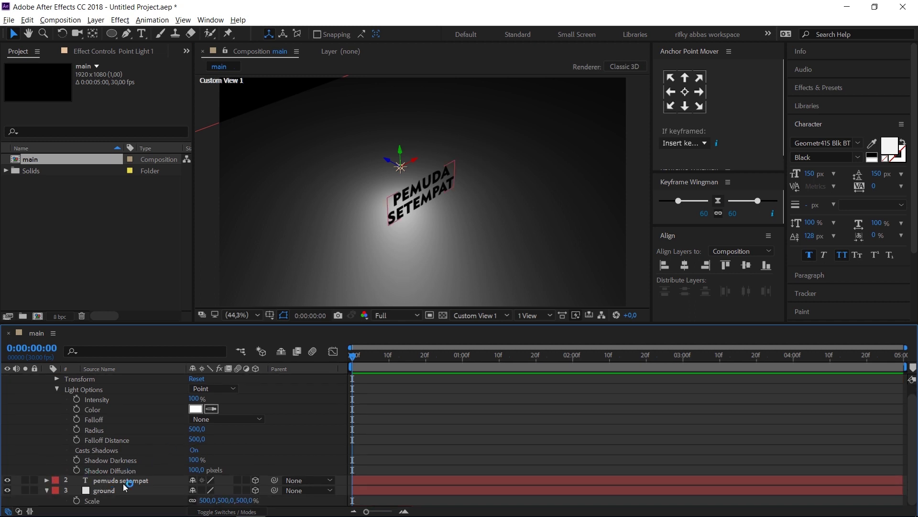
click(92, 481)
click(46, 480)
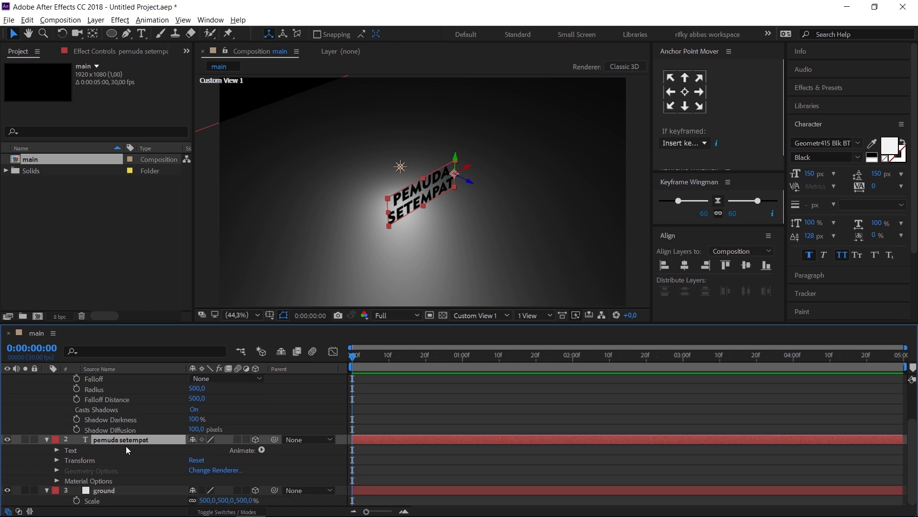
click(57, 480)
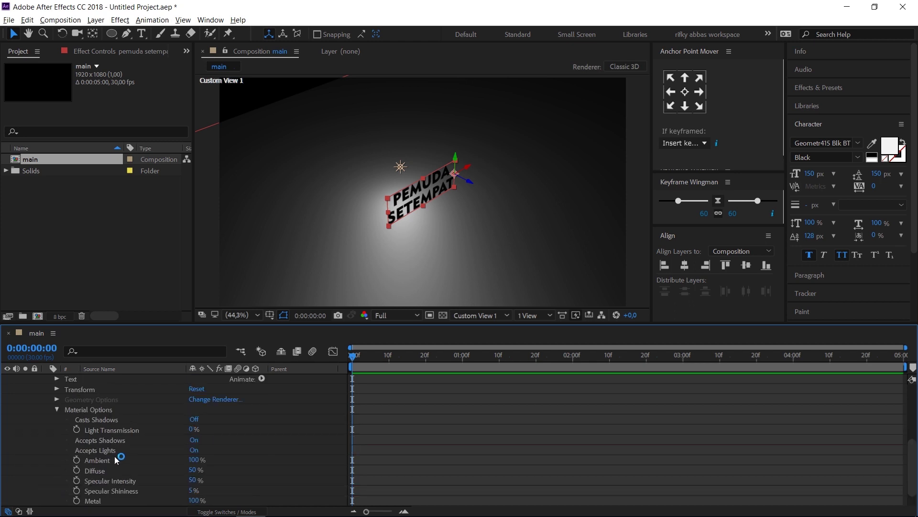
Turn Casts Shadows On for the PEMUDA SETEMPAT text layer.
click(194, 419)
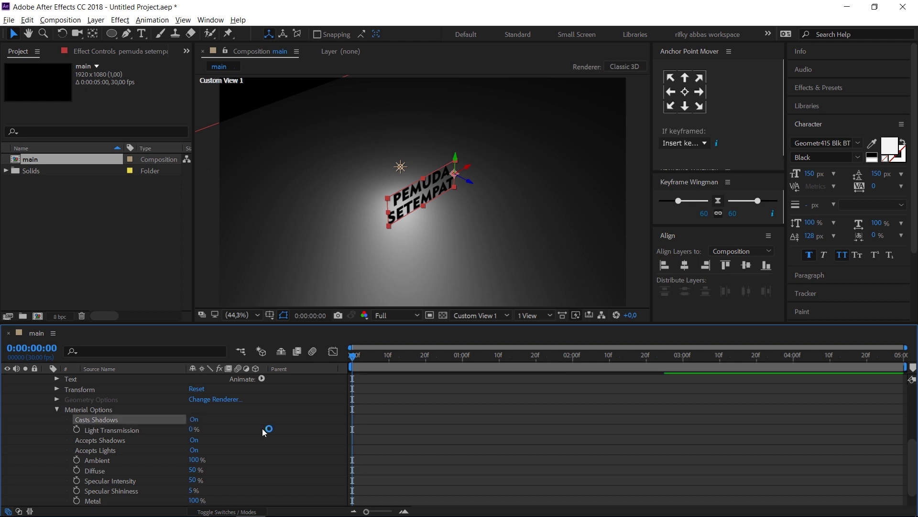
scroll(258, 427, up, 1)
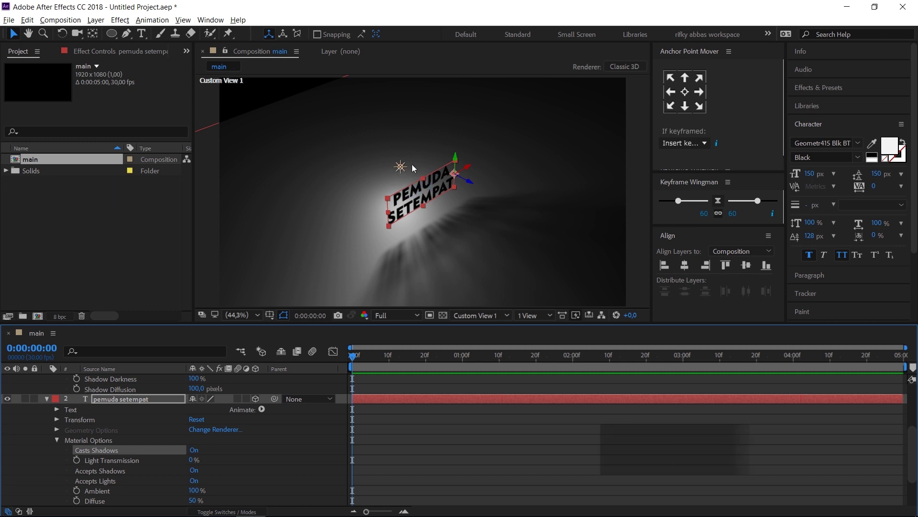
scroll(231, 450, down, 3)
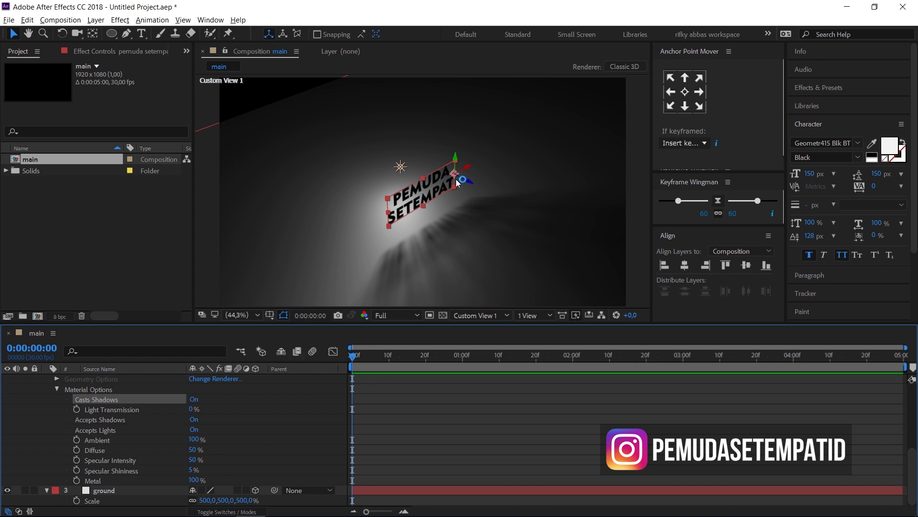
Set the text layer's Accepts Lights to Off so the letters appear flat white.
click(108, 429)
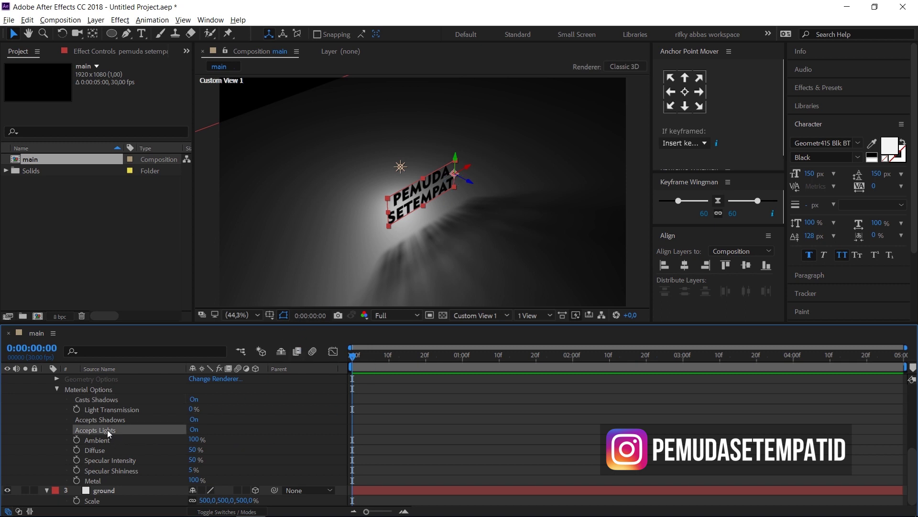
click(195, 429)
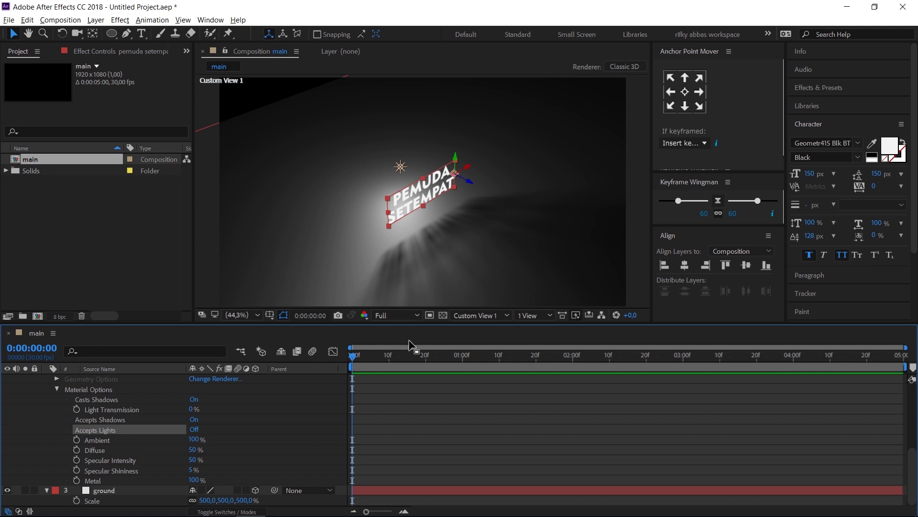
scroll(395, 398, up, 3)
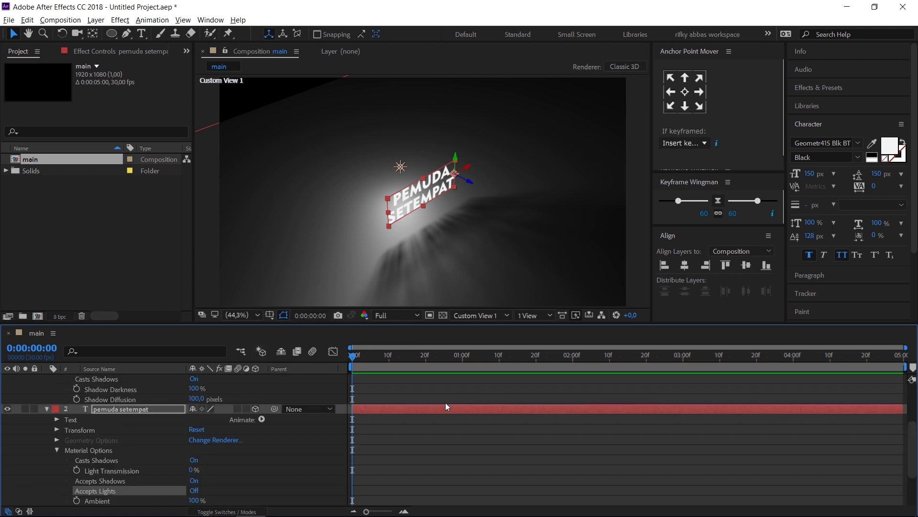
click(483, 315)
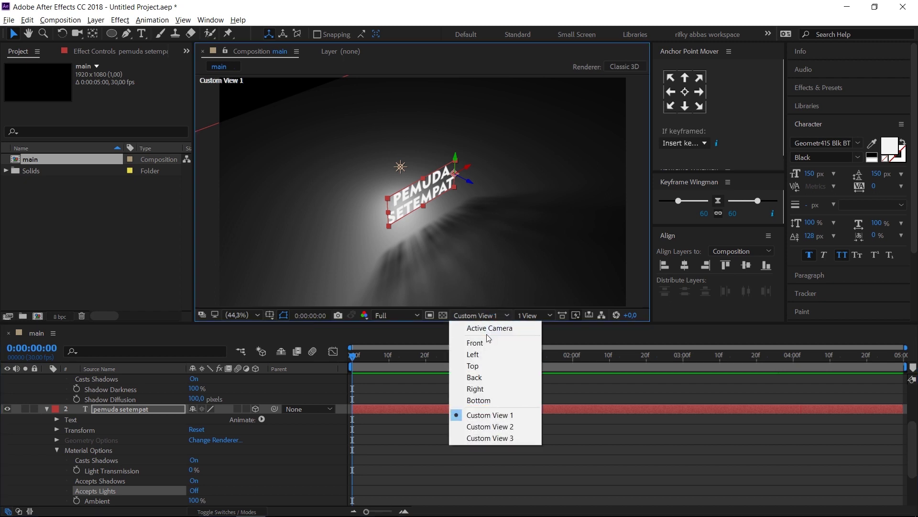
Return to the Active Camera view and set the light's Shadow Diffusion to 35 pixels.
click(490, 328)
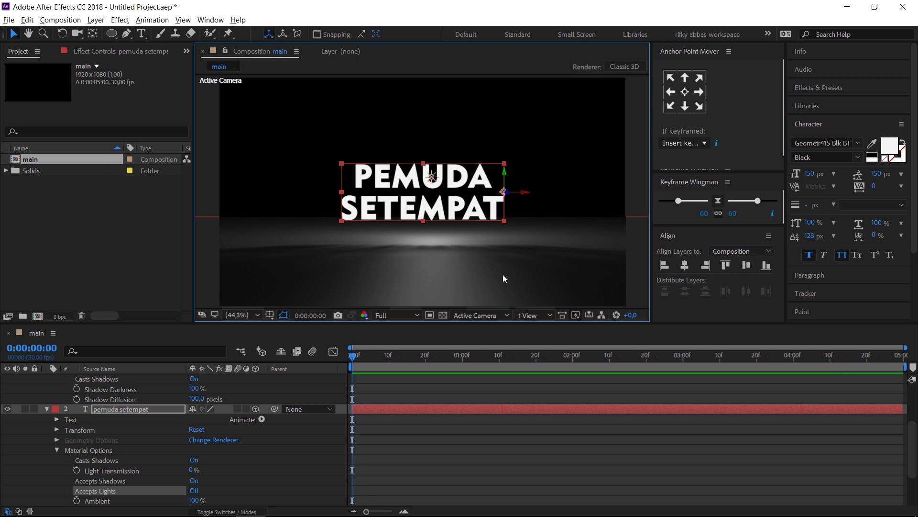
scroll(243, 429, up, 3)
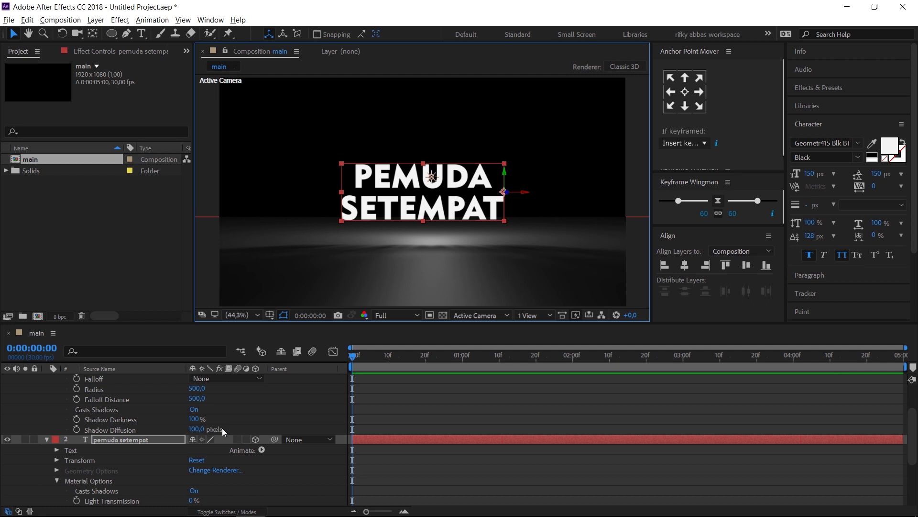
click(203, 428)
Confirm 35-pixel shadow diffusion, then reposition Point Light 1 to sit just above the text.
text(35)
key(Return)
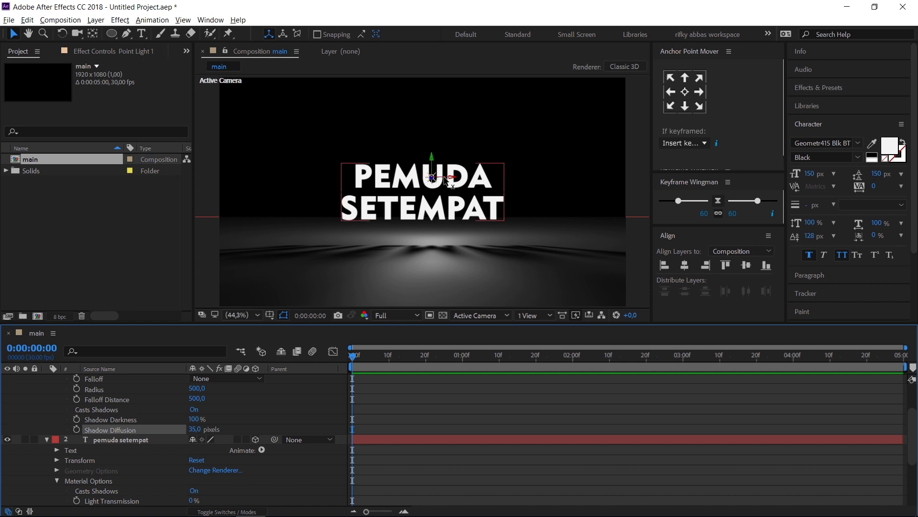
drag(431, 172, 439, 119)
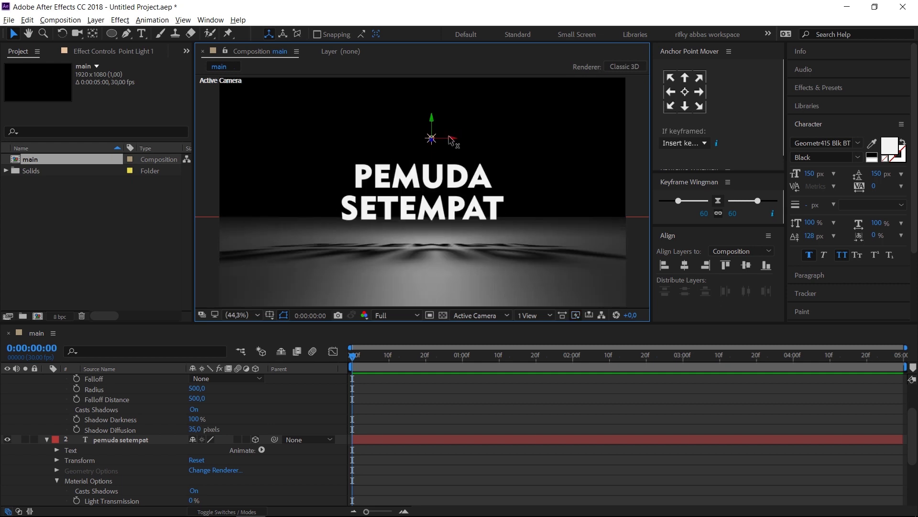
drag(450, 140, 427, 126)
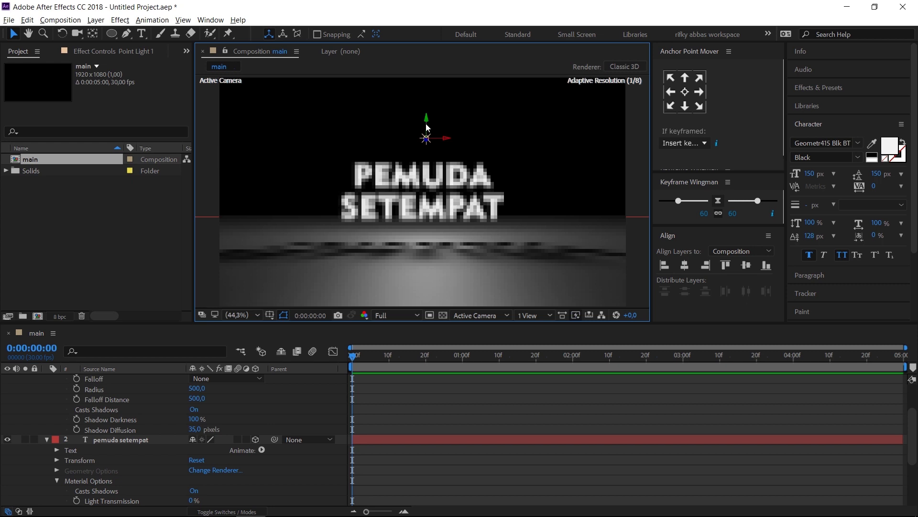
drag(427, 120, 433, 69)
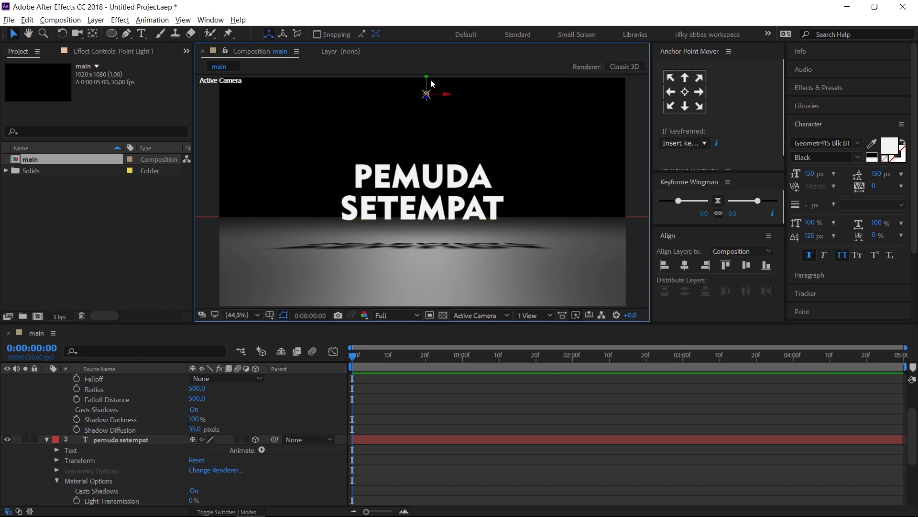
drag(428, 86, 423, 121)
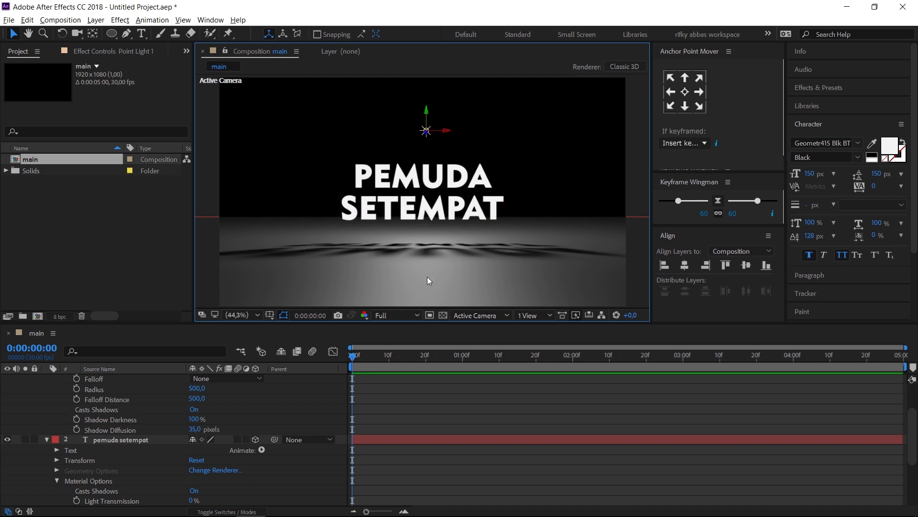
scroll(98, 402, up, 5)
click(50, 380)
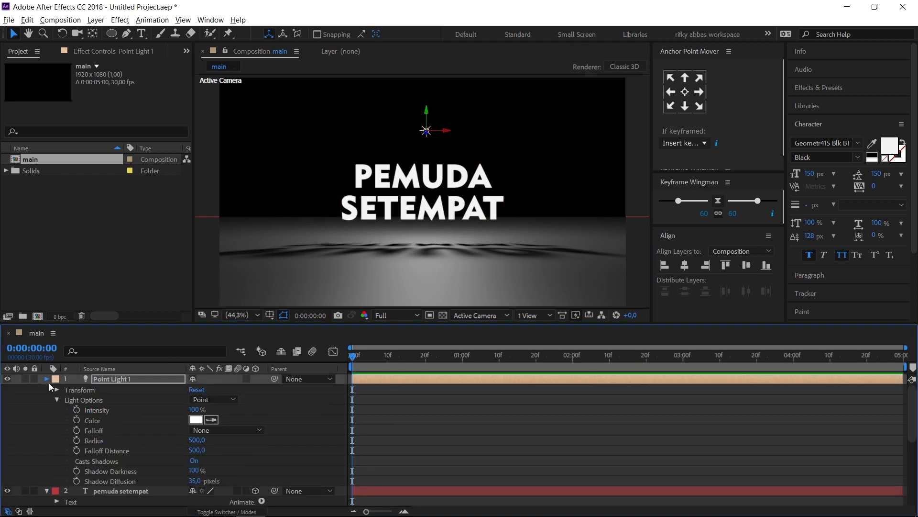
Reveal Point Light 1's Light Options and set Shadow Diffusion to 0 for a crisp shadow.
click(47, 379)
click(46, 389)
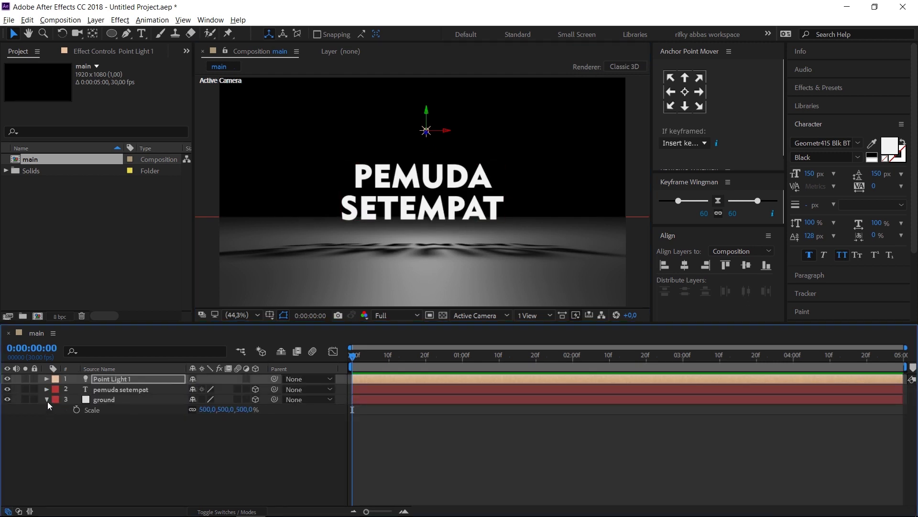
click(106, 458)
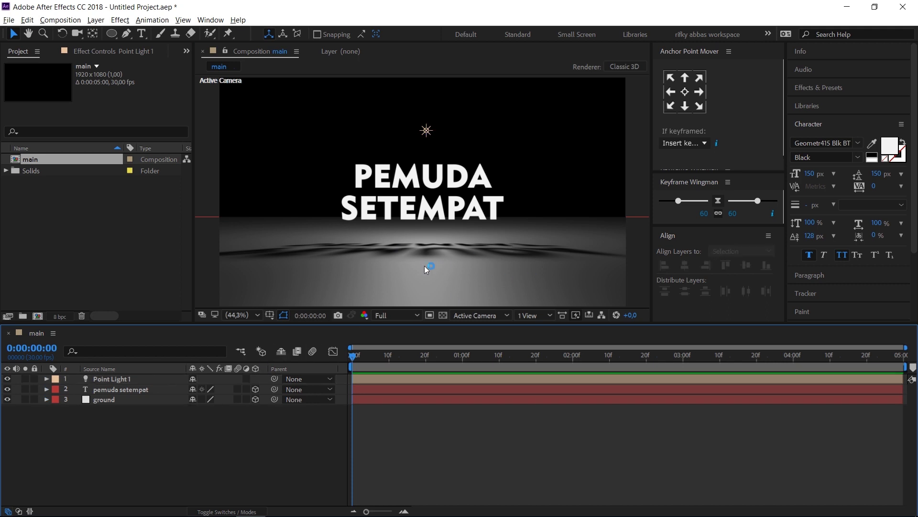
click(47, 379)
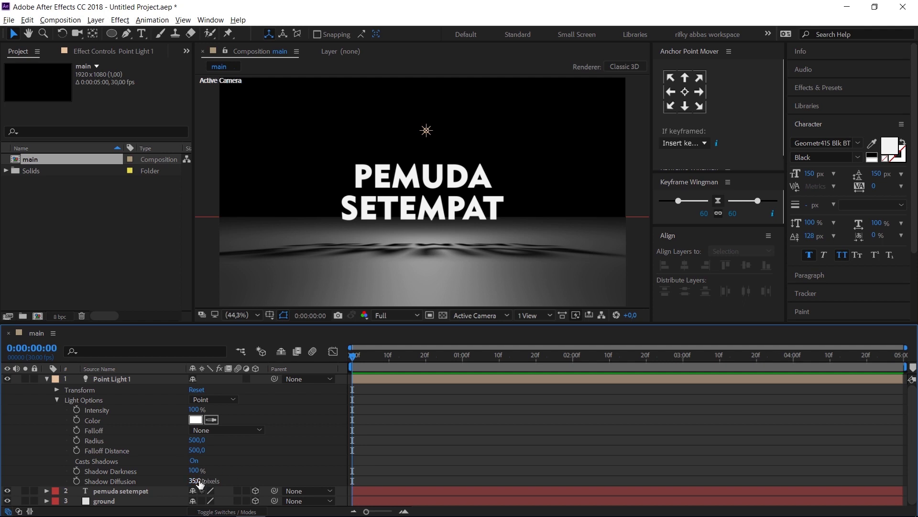
click(197, 481)
click(196, 461)
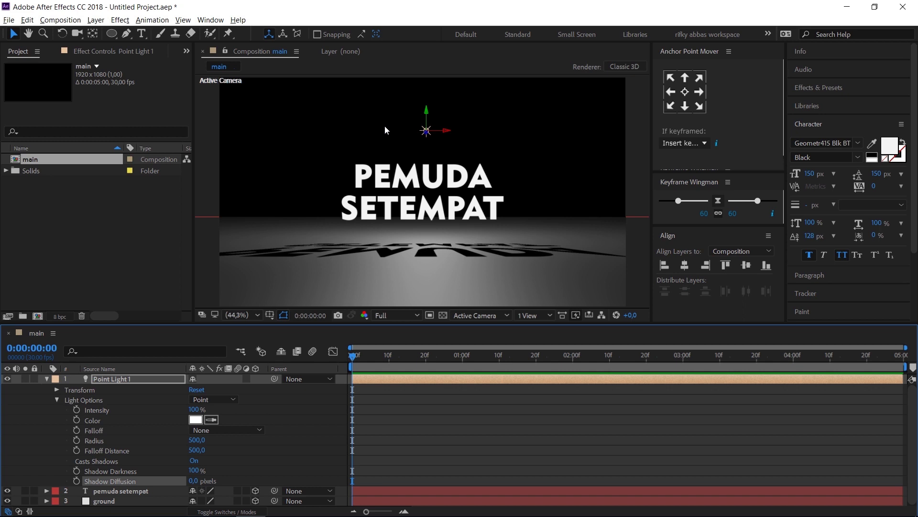
Try Shadow Diffusion at 35 pixels, then at 100 pixels.
click(194, 480)
text(35)
key(Return)
drag(196, 482, 192, 476)
click(194, 481)
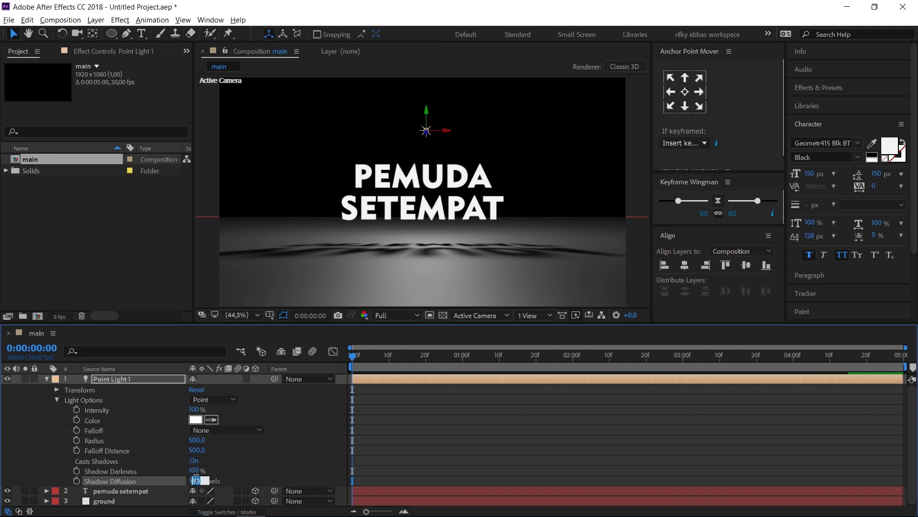
text(100)
key(Return)
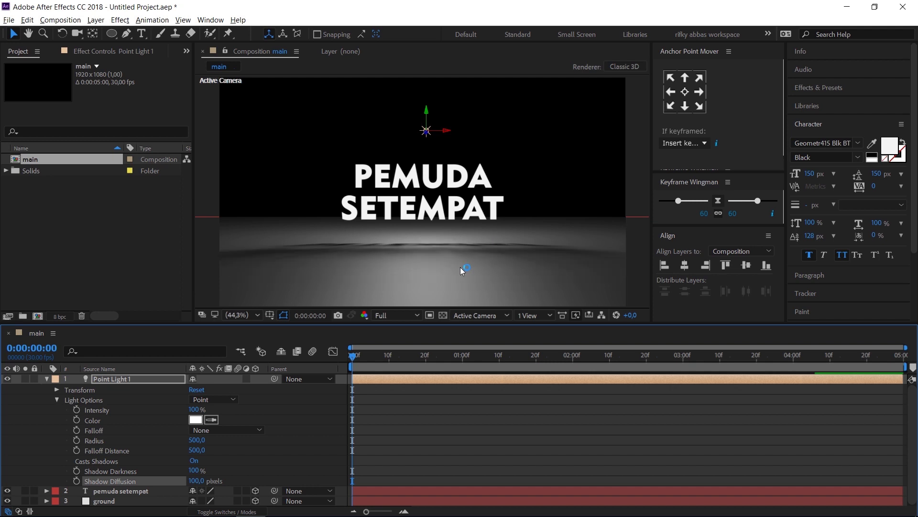
Return Shadow Diffusion to 35 pixels and nudge the point light's position slightly.
click(189, 492)
click(195, 480)
text(35)
key(Return)
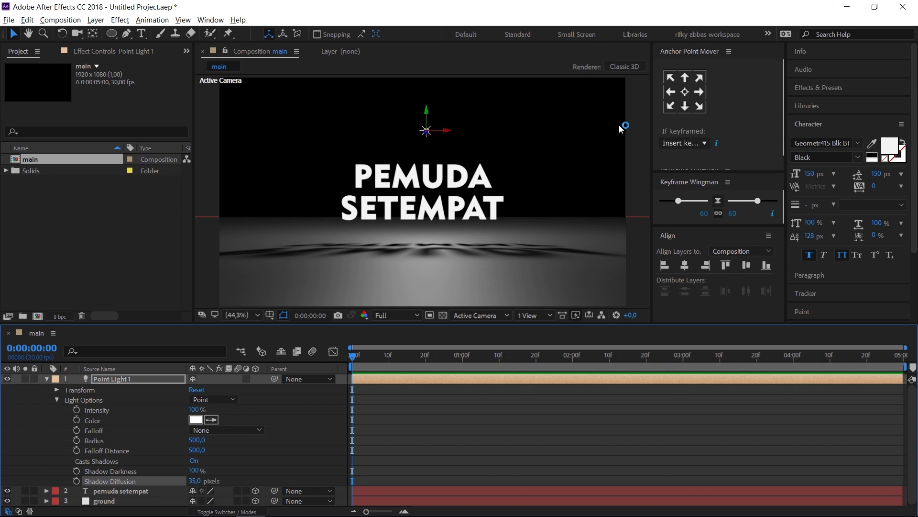
drag(426, 107, 427, 109)
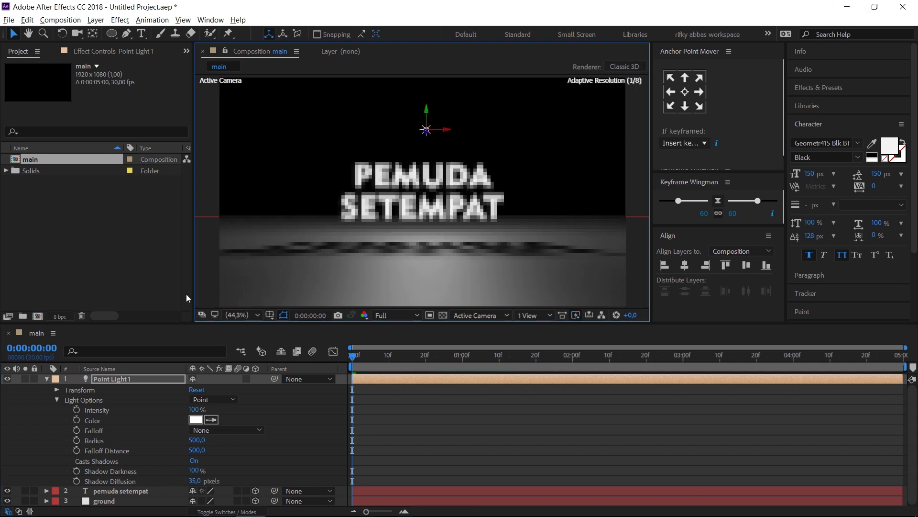
click(47, 379)
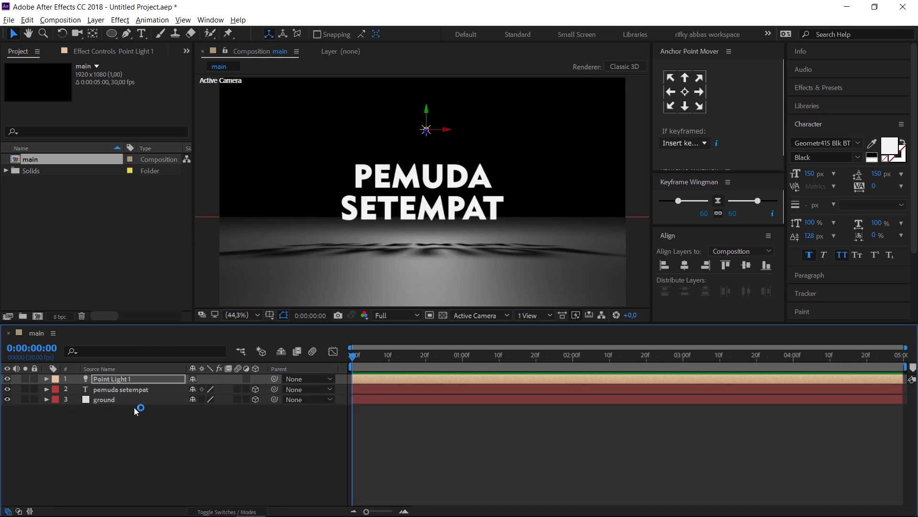
click(99, 402)
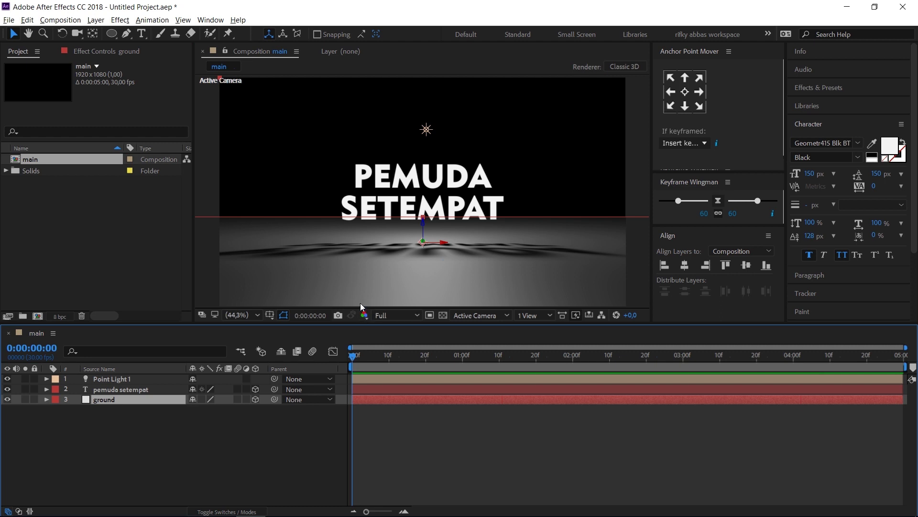
Set Point Light 1's Intensity to 200% in its Light Options.
click(114, 381)
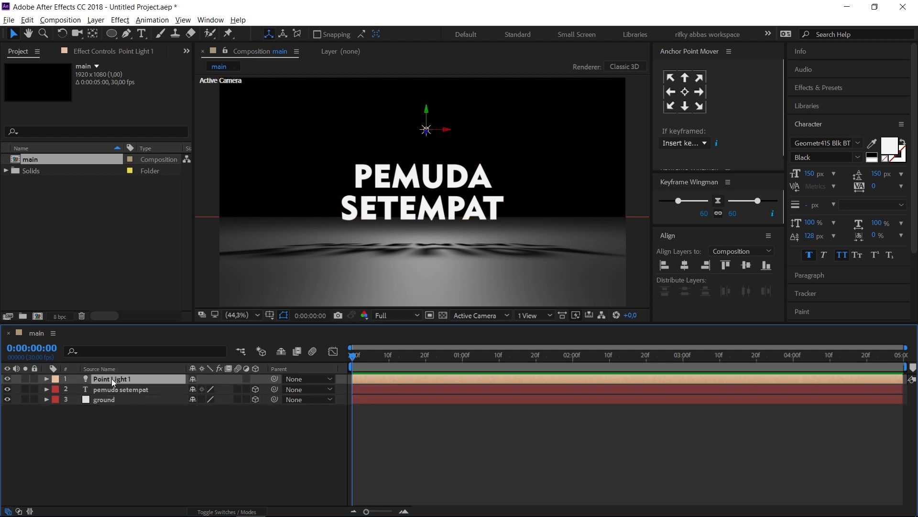
click(48, 378)
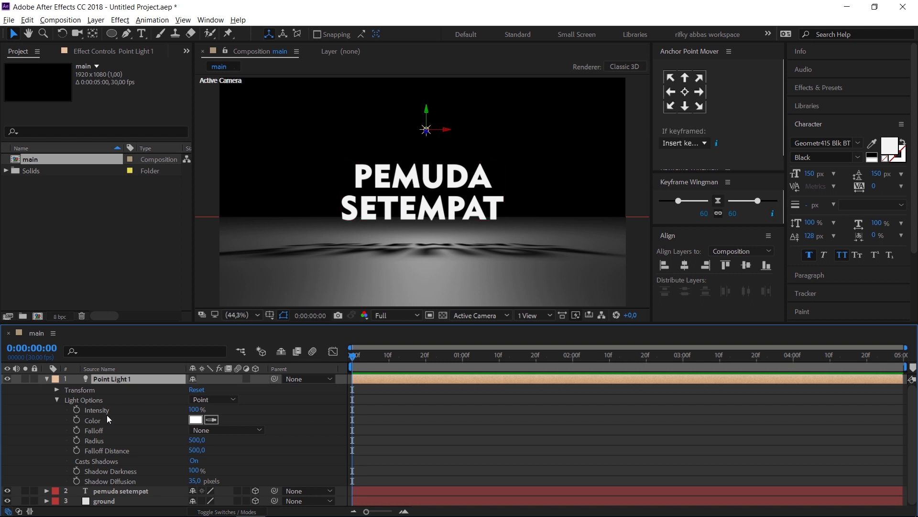
click(197, 410)
text(200)
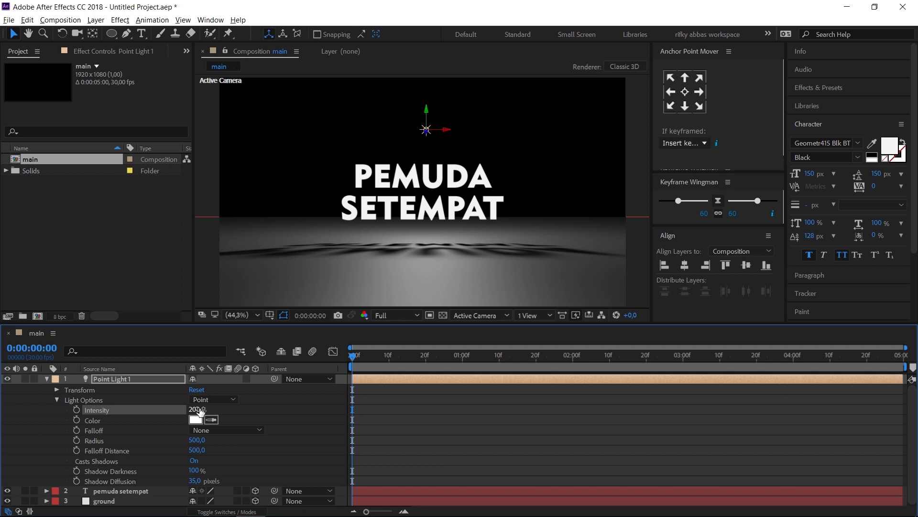
key(Return)
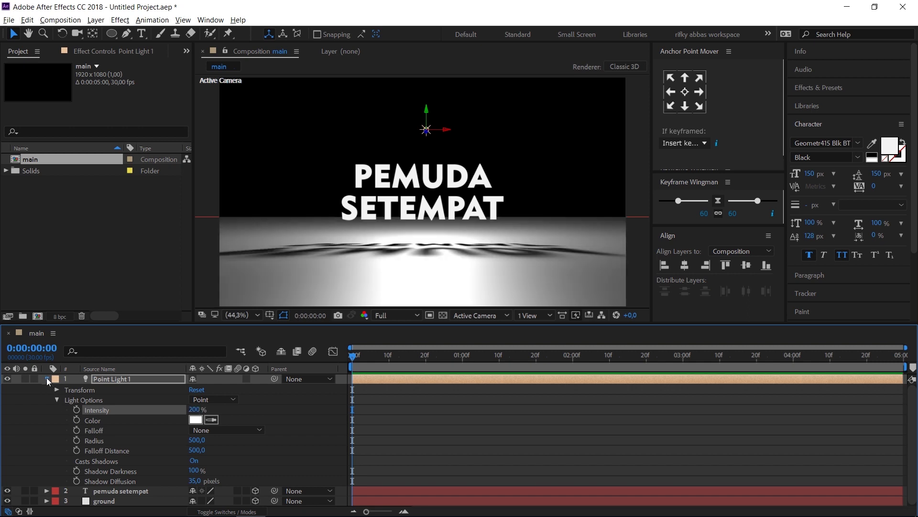
click(48, 379)
click(103, 400)
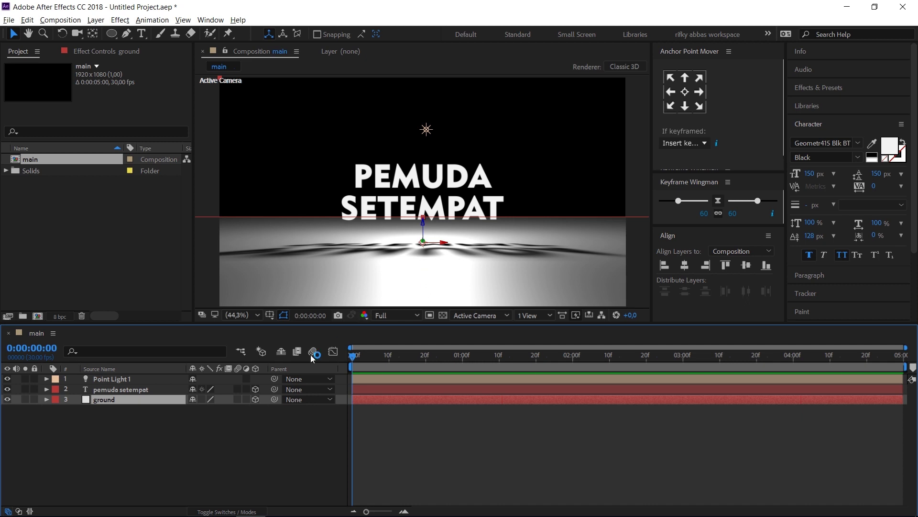
click(116, 424)
Recolour the ground solid to dark grey 292929 through its Solid Settings.
click(106, 402)
key(ctrl+shift+y)
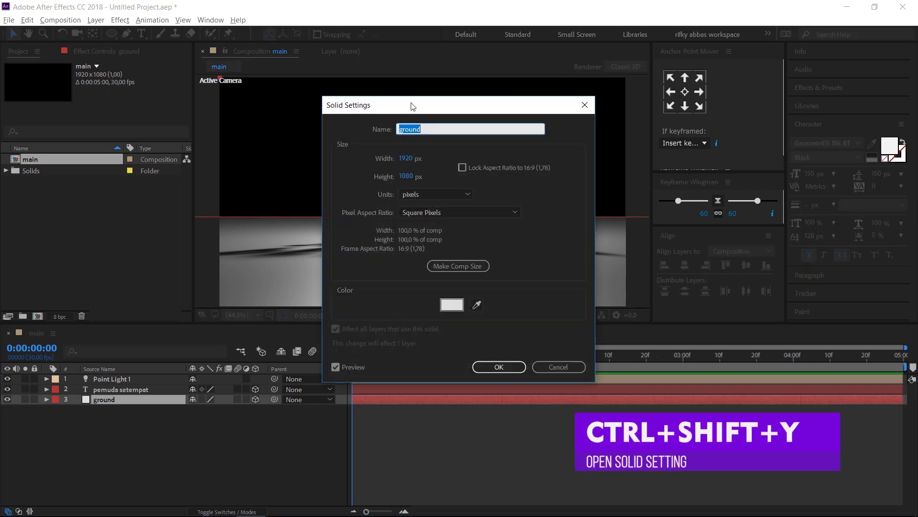
click(453, 299)
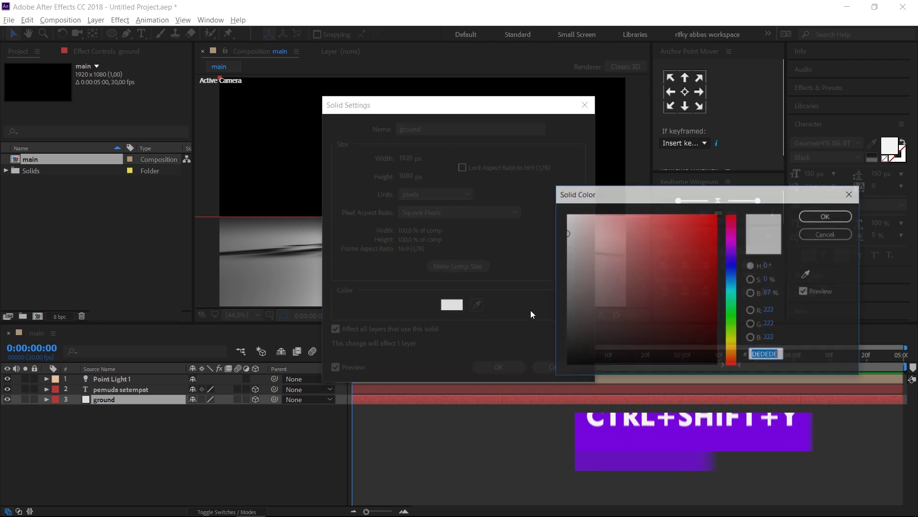
drag(630, 295, 543, 341)
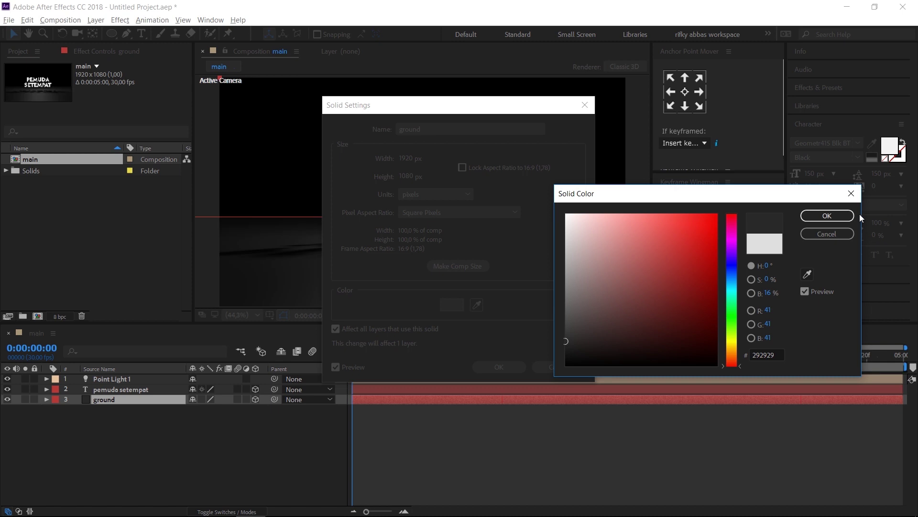
click(841, 218)
click(495, 367)
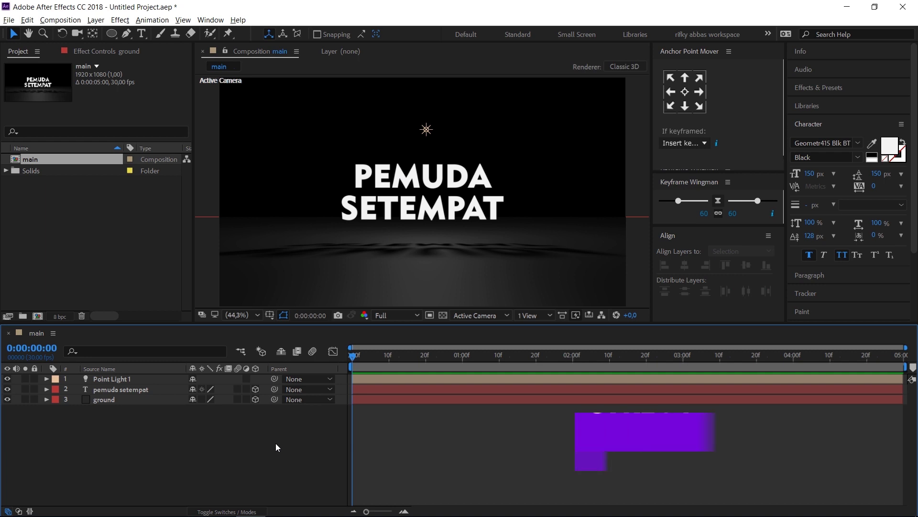
key(ctrl+y)
Create a black solid named BG using the eyedropper and move it below the ground layer.
text(BG)
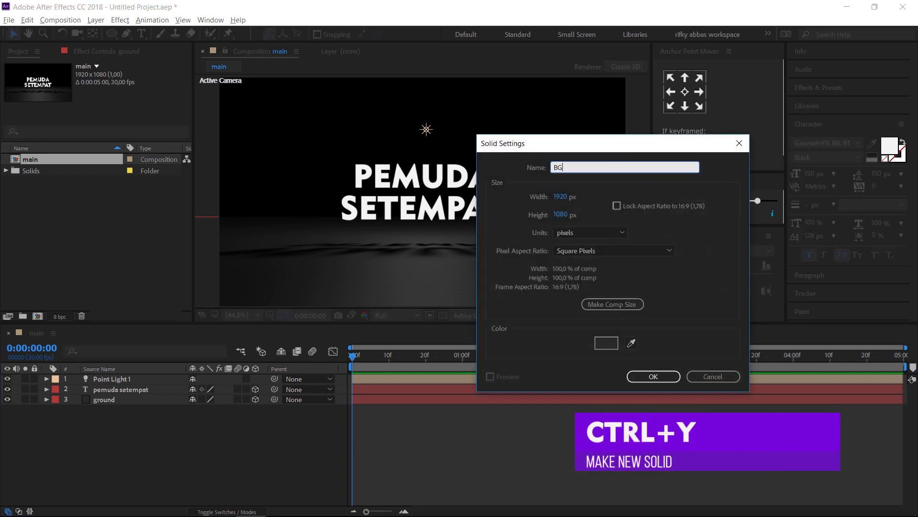
click(631, 342)
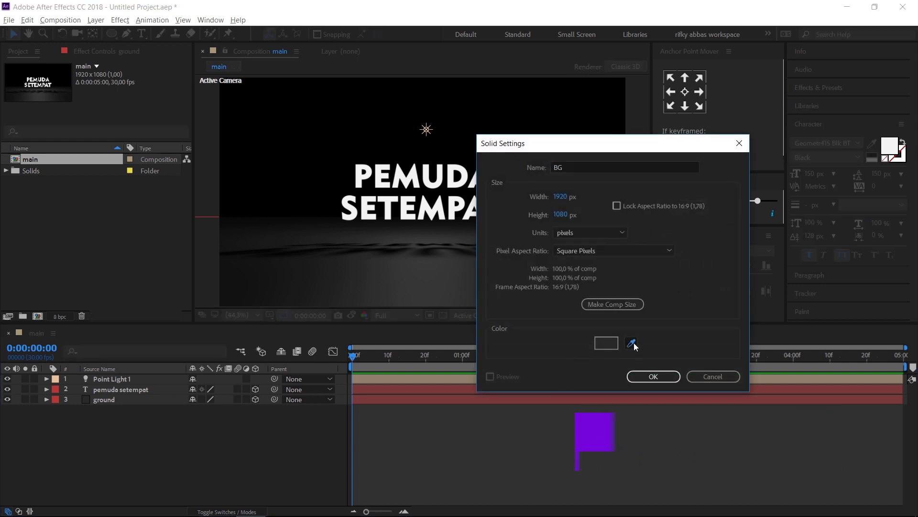
click(315, 217)
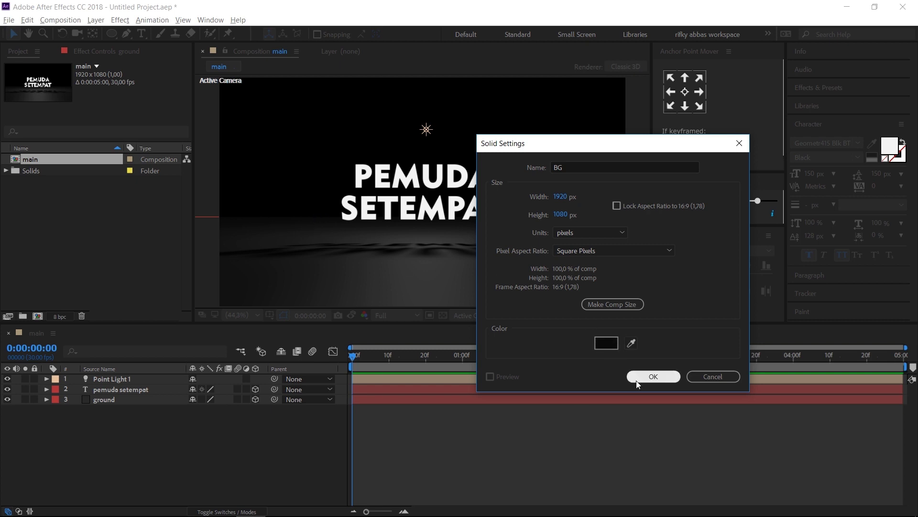
click(653, 378)
drag(111, 378, 101, 423)
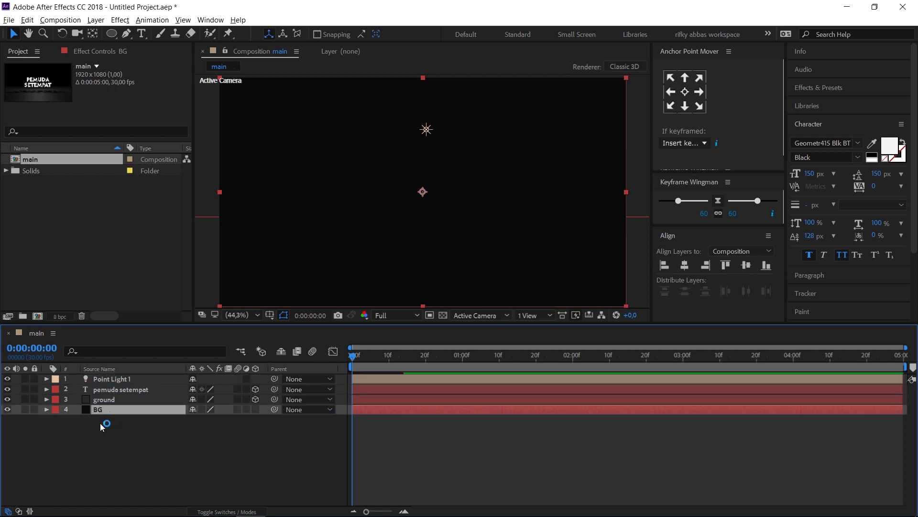
click(444, 360)
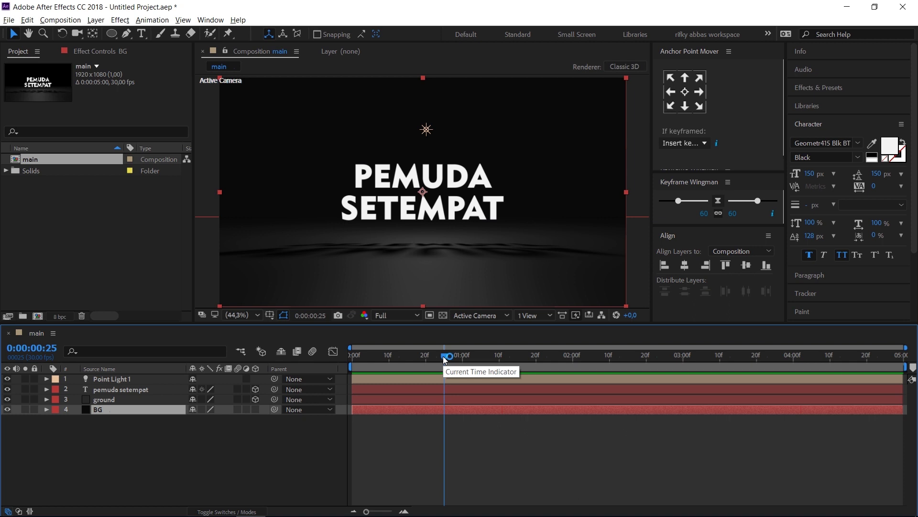